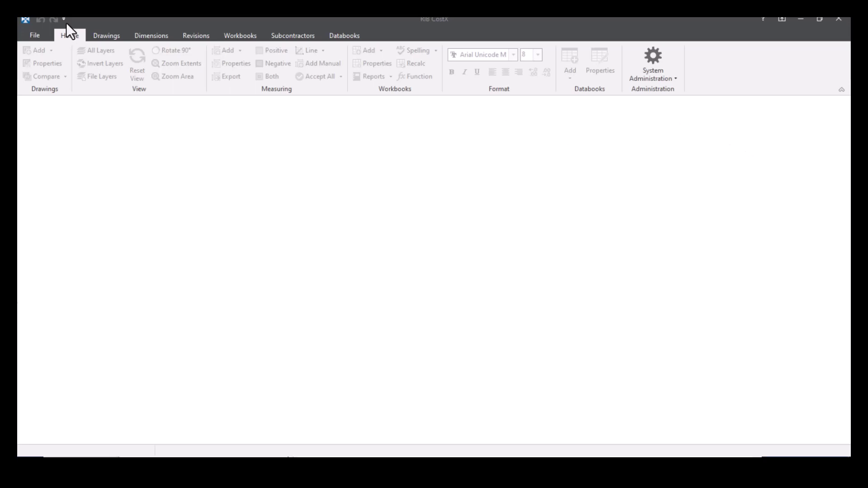
Open System Administration and display the Phraseologies list in the Costing section
left_click(652, 73)
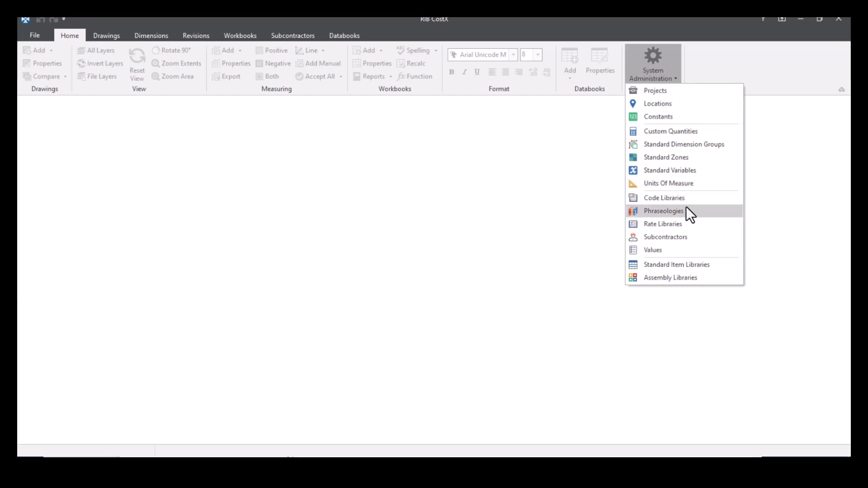
left_click(33, 36)
left_click(33, 36)
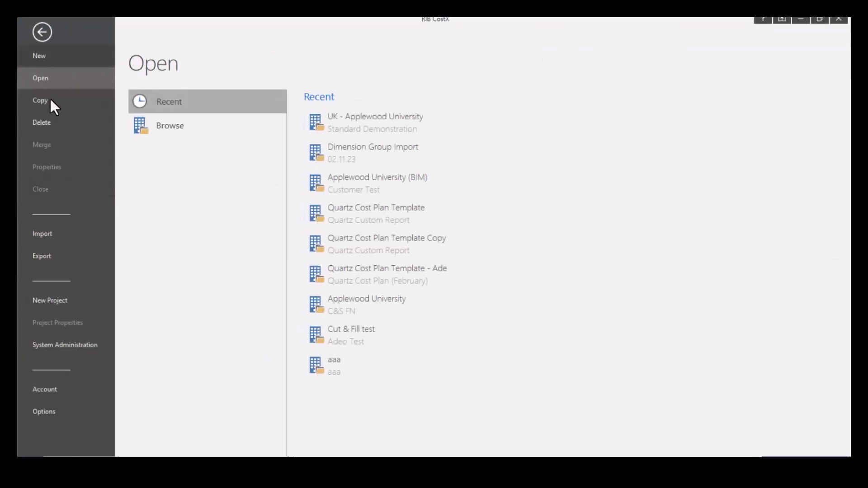
left_click(79, 344)
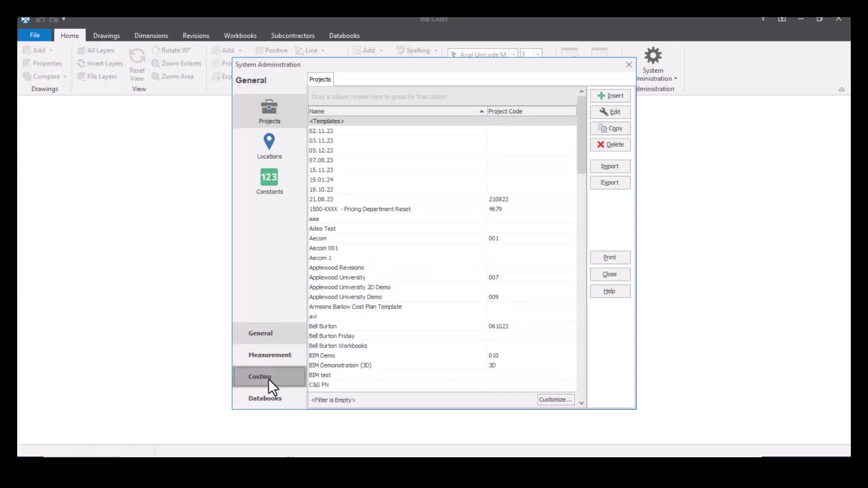
left_click(256, 377)
left_click(287, 157)
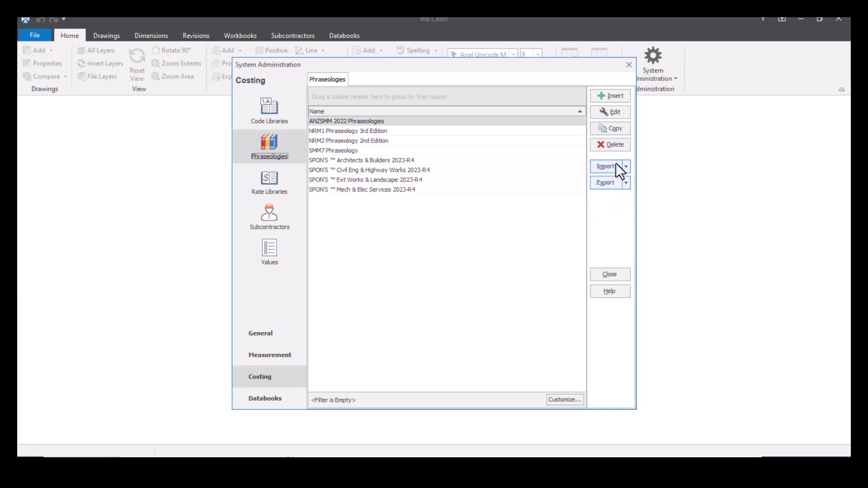
Open the RIB TechWeb download page for phraseologies in the browser from the import options
left_click(626, 165)
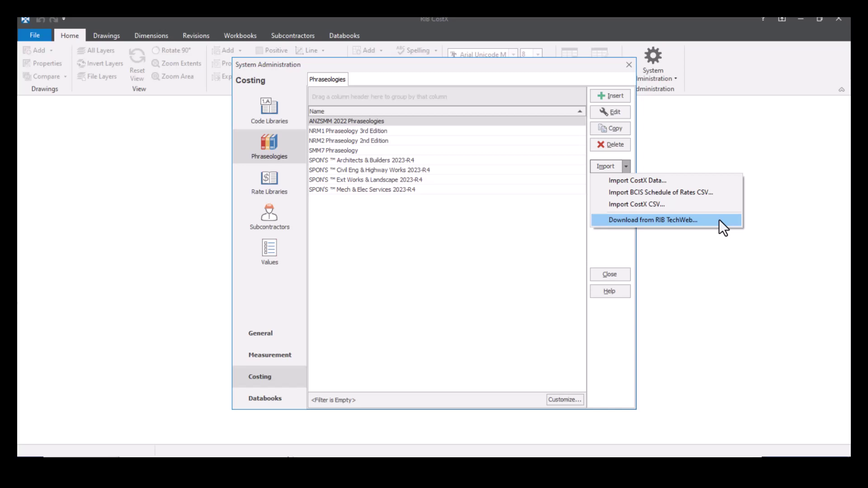
left_click(719, 220)
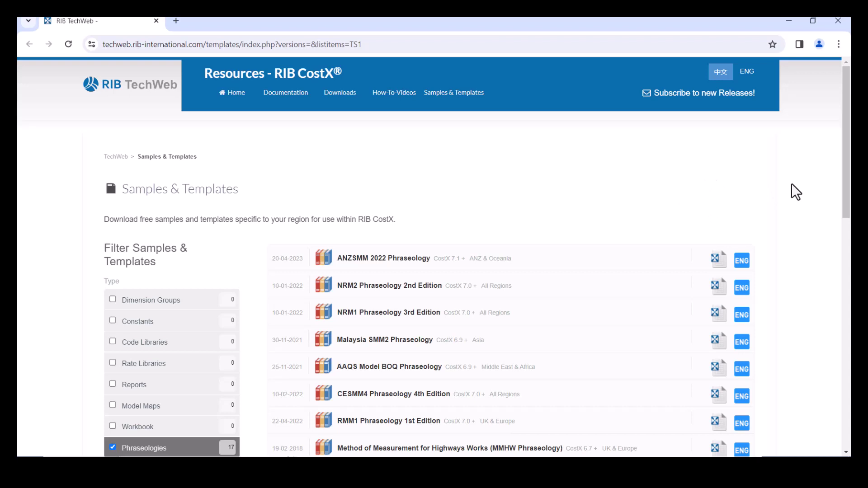
Clear the Phraseologies type filter to browse all samples and templates, and filter by Phraseologies again
scroll(796, 190, "down", 2)
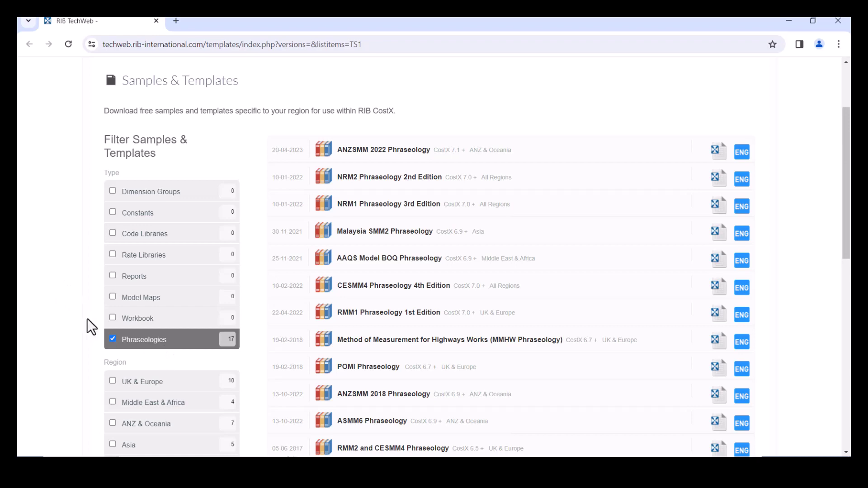
left_click(110, 340)
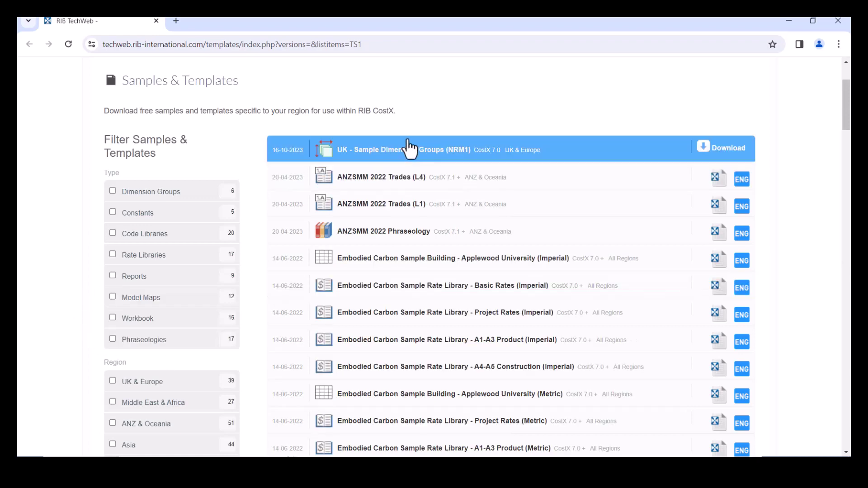
scroll(472, 201, "up", 3)
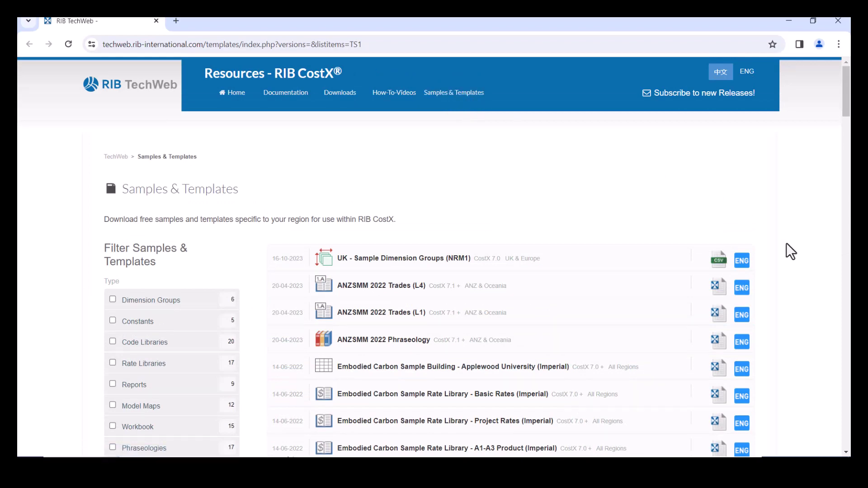
scroll(786, 242, "down", 2)
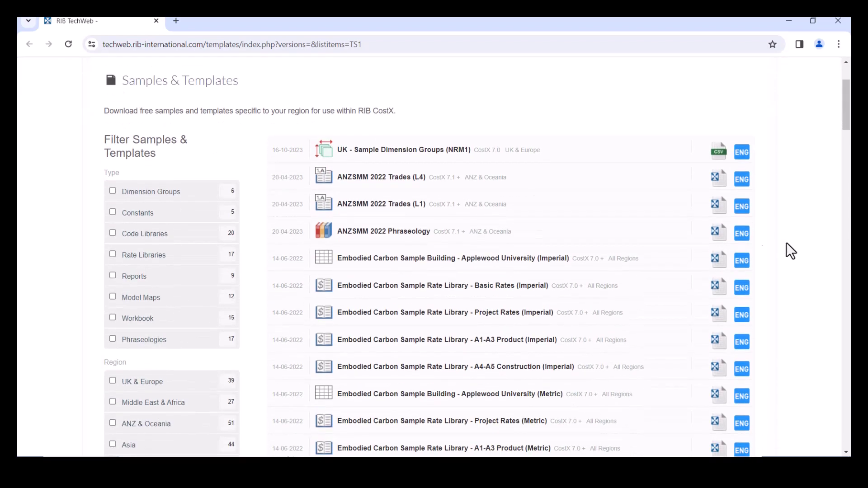
left_click(166, 344)
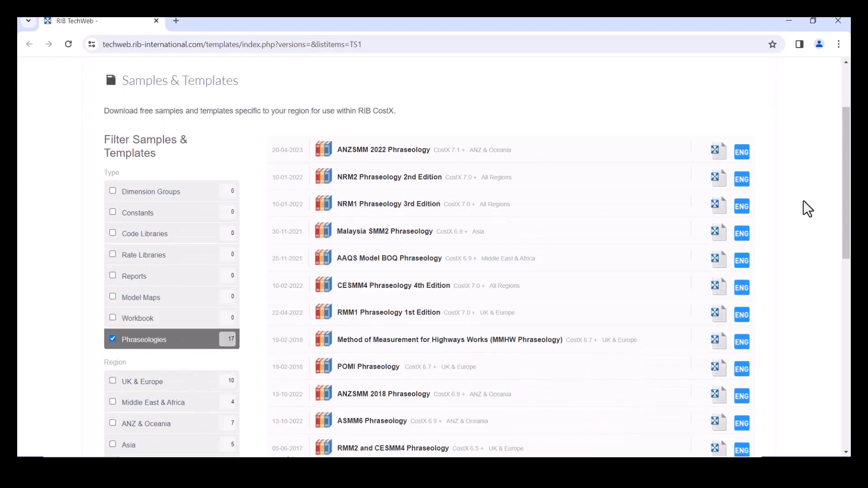
Look through the available phraseologies and open the download page of the NRM2 Phraseology 2nd Edition
scroll(802, 201, "up", 2)
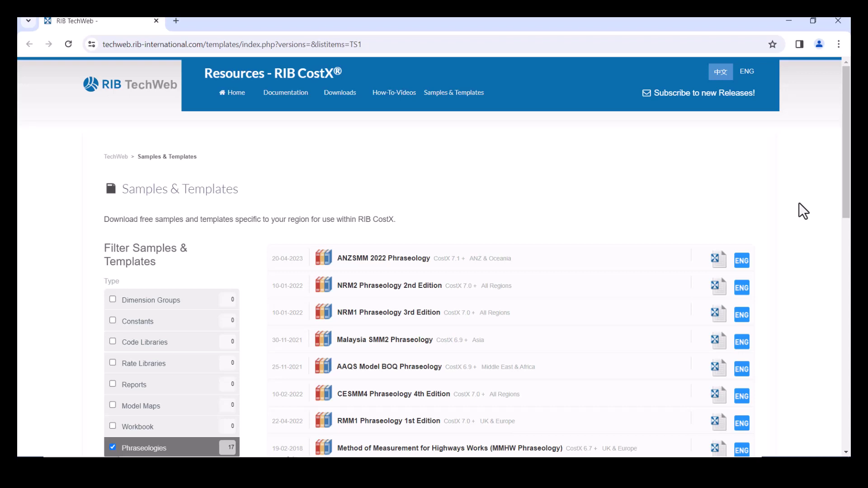
scroll(799, 203, "down", 5)
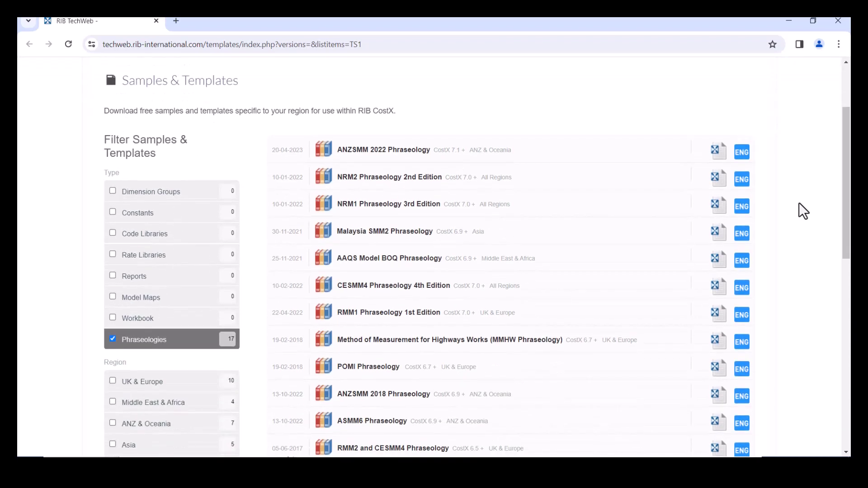
scroll(799, 204, "down", 1)
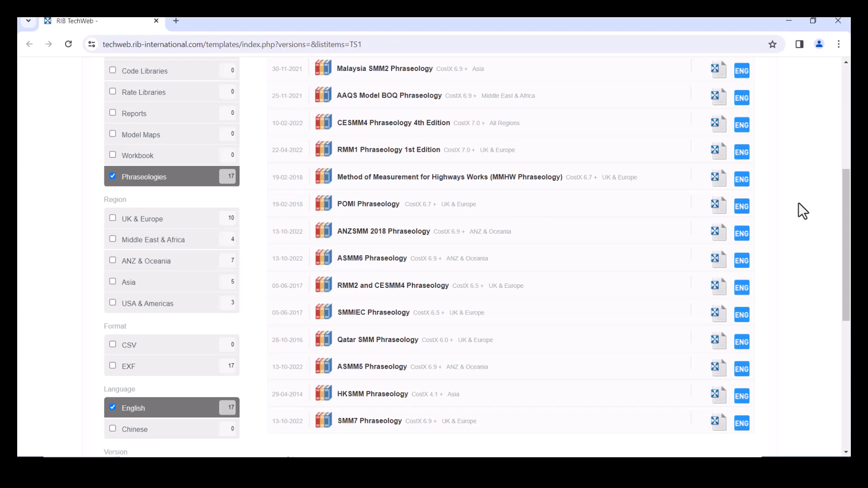
scroll(798, 203, "up", 3)
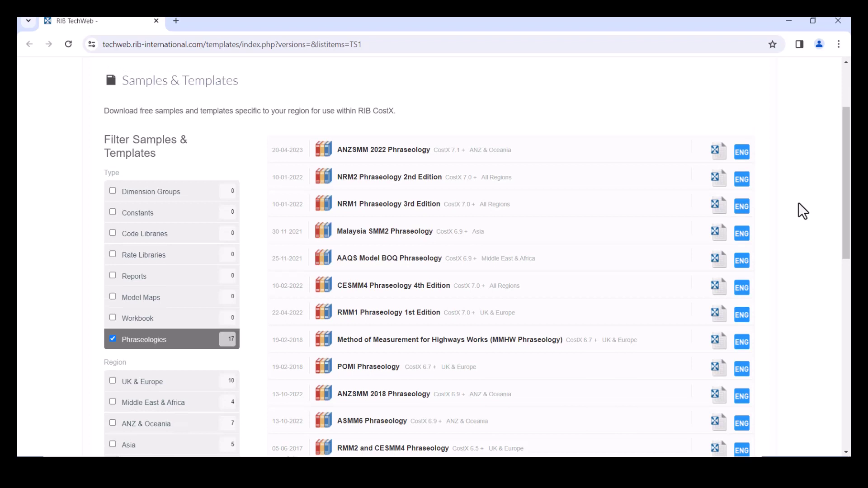
mouse_move(716, 156)
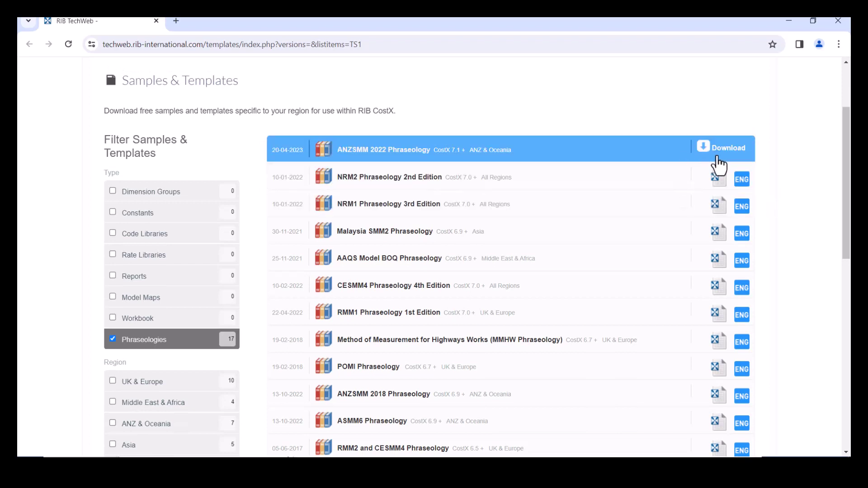
mouse_move(649, 178)
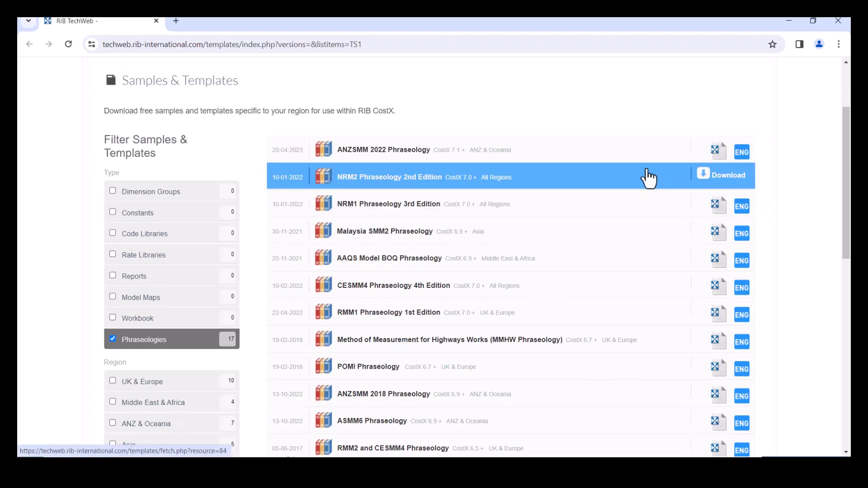
left_click(716, 181)
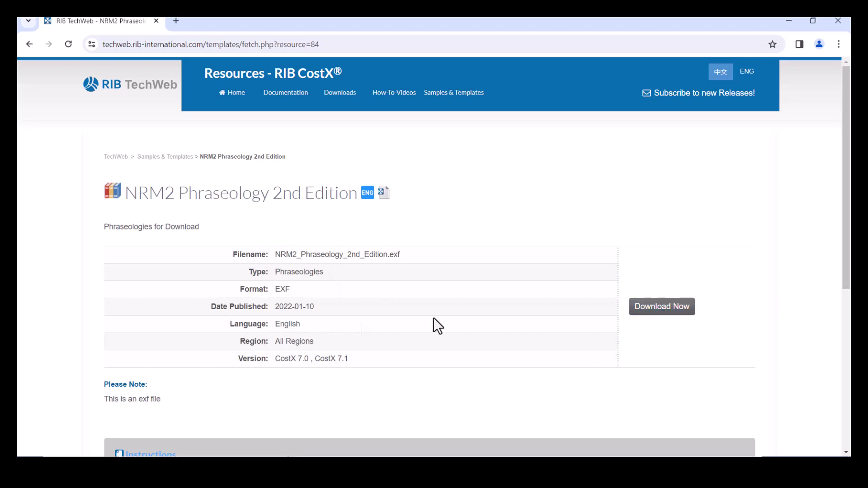
Read the file details and CostX import instructions for the NRM2 Phraseology 2nd Edition
scroll(433, 316, "down", 2)
scroll(433, 319, "down", 2)
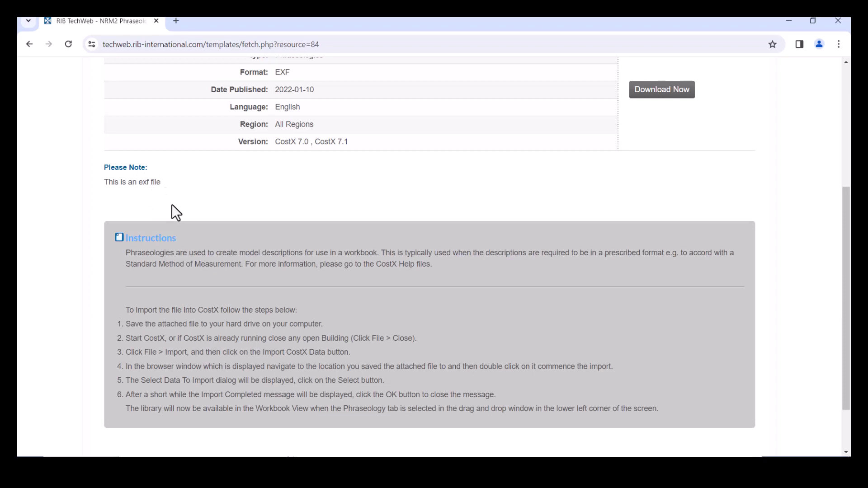
scroll(146, 200, "down", 1)
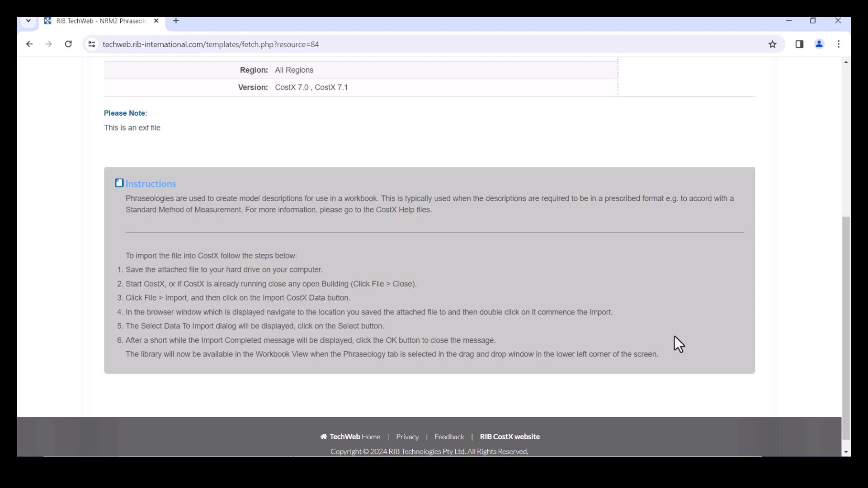
scroll(687, 344, "up", 6)
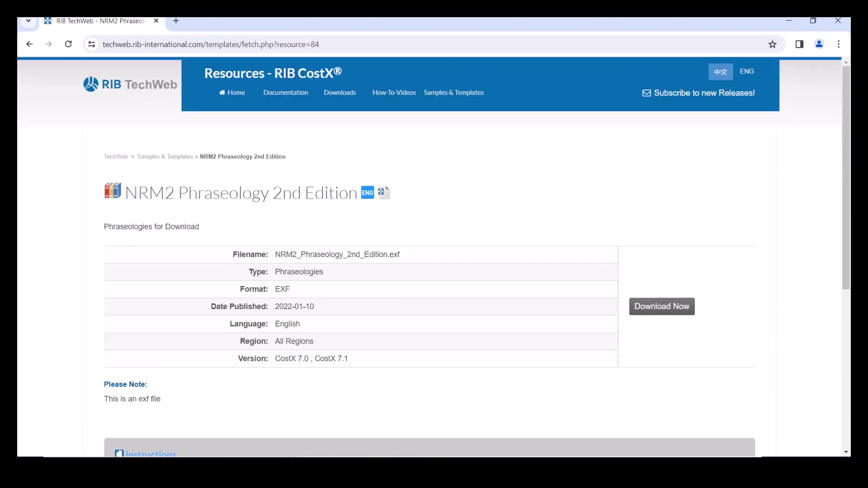
Switch back to CostX and view the export format options for phraseologies
mouse_move(547, 456)
left_click(548, 441)
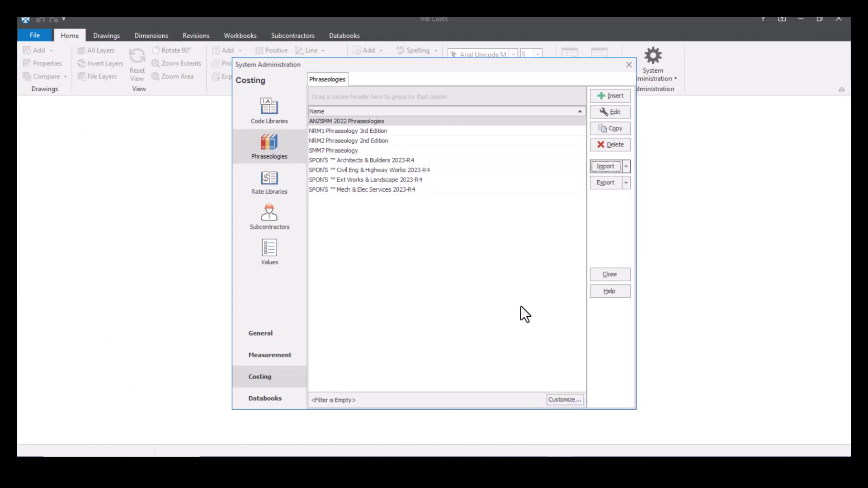
left_click(627, 182)
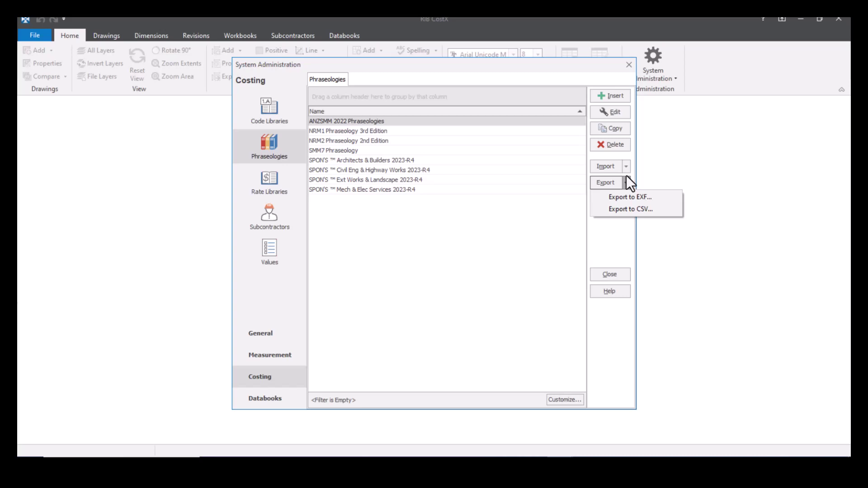
left_click(523, 237)
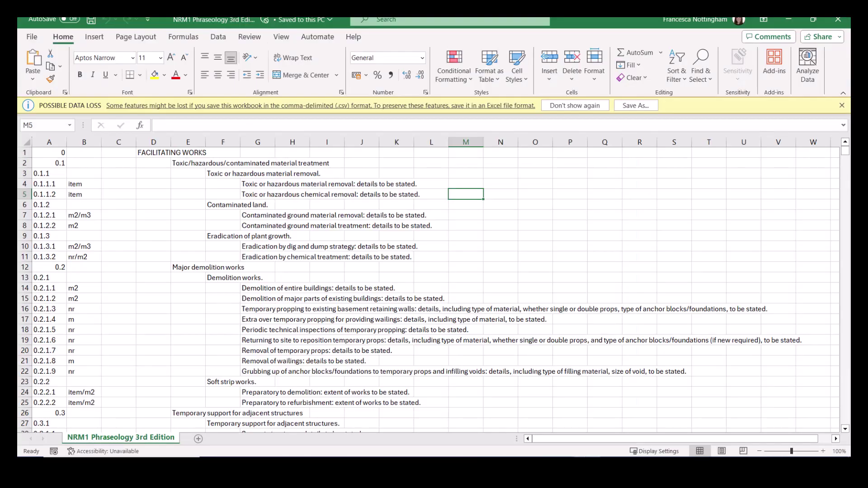
Examine the units in column B of the NRM1 Phraseology 3rd Edition CSV sheet in Excel
left_click(662, 228)
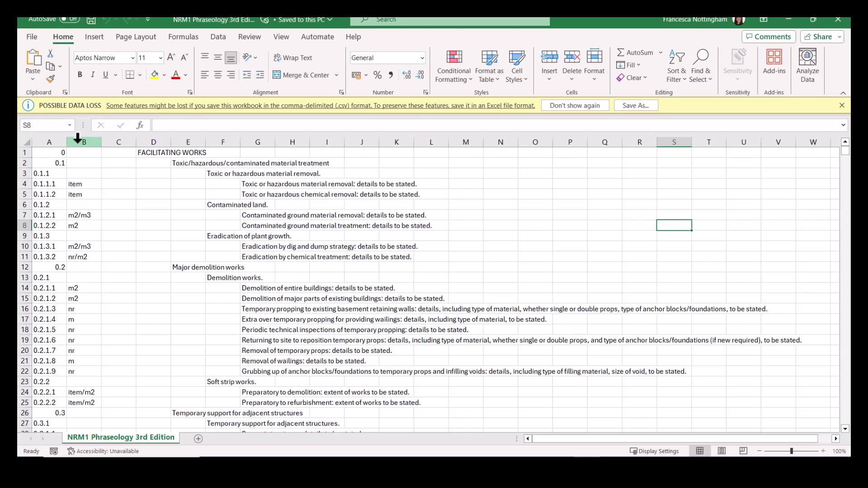
left_click(88, 183)
left_click(89, 193)
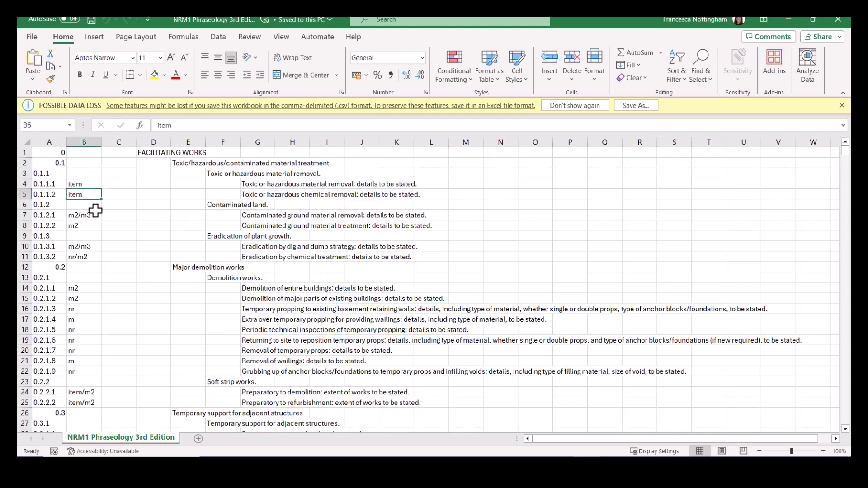
left_click(95, 215)
Compare the codes in column A, rows 1 to 5, with the headings they belong to
left_click(147, 152)
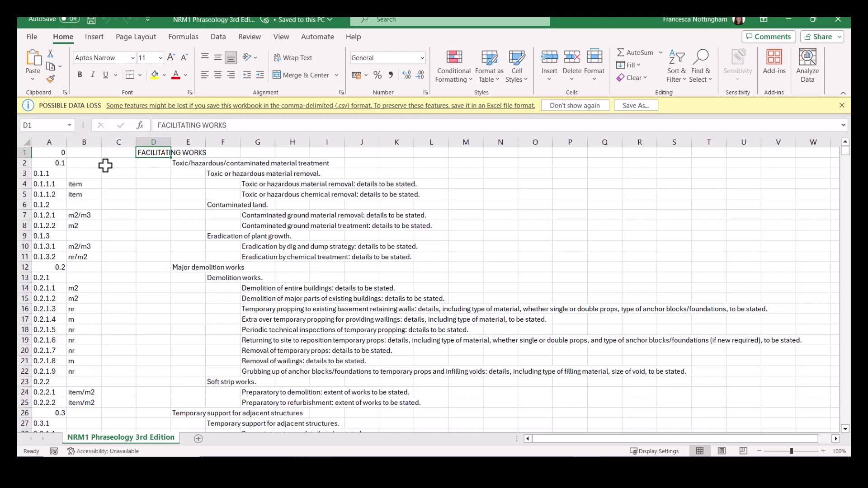
left_click(58, 153)
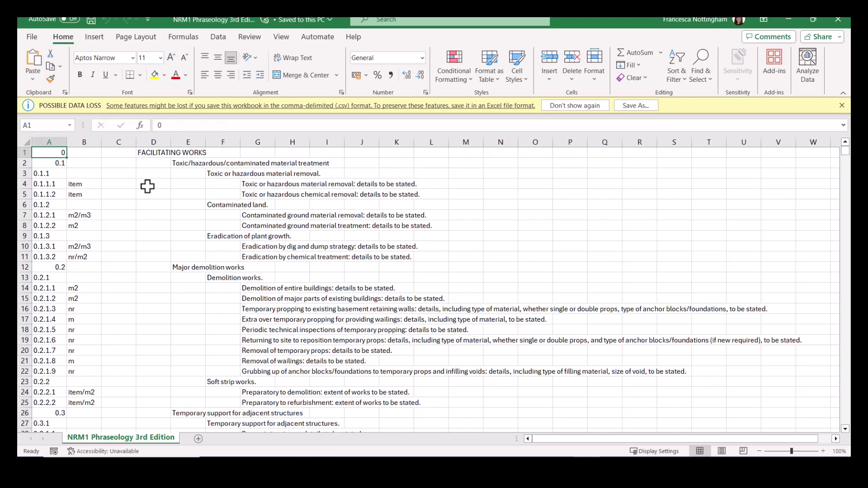
left_click(48, 159)
left_click(179, 164)
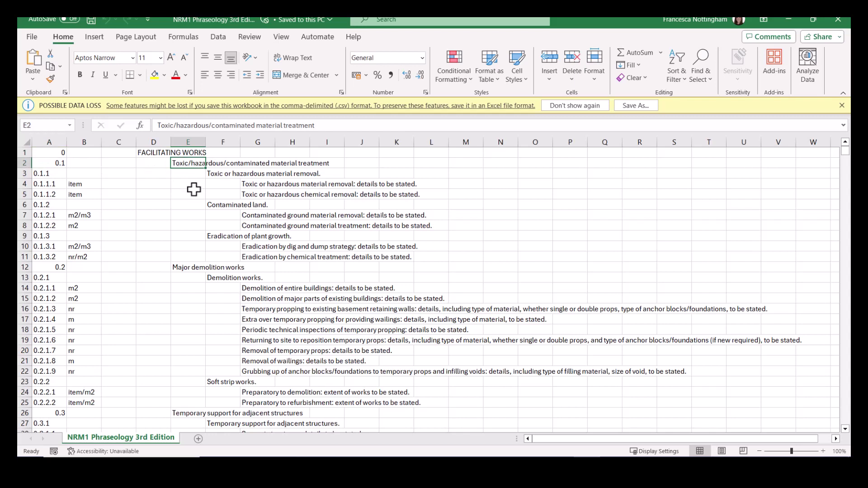
left_click(60, 173)
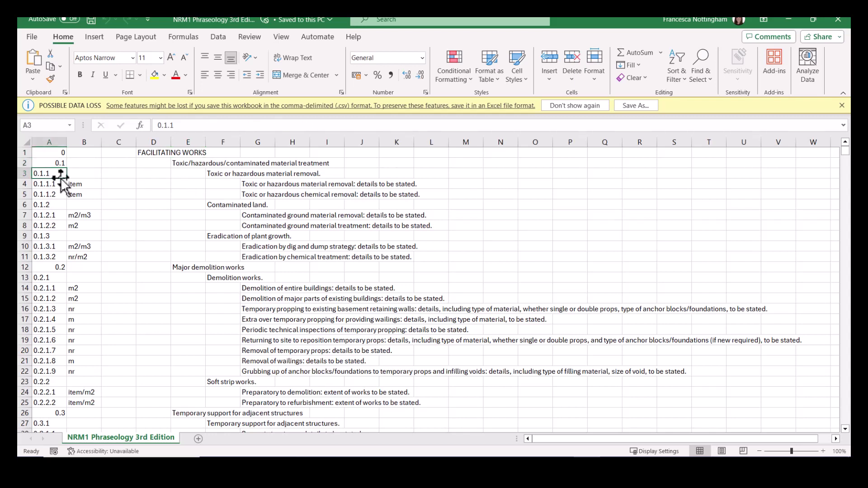
left_click(60, 183)
left_click(62, 195)
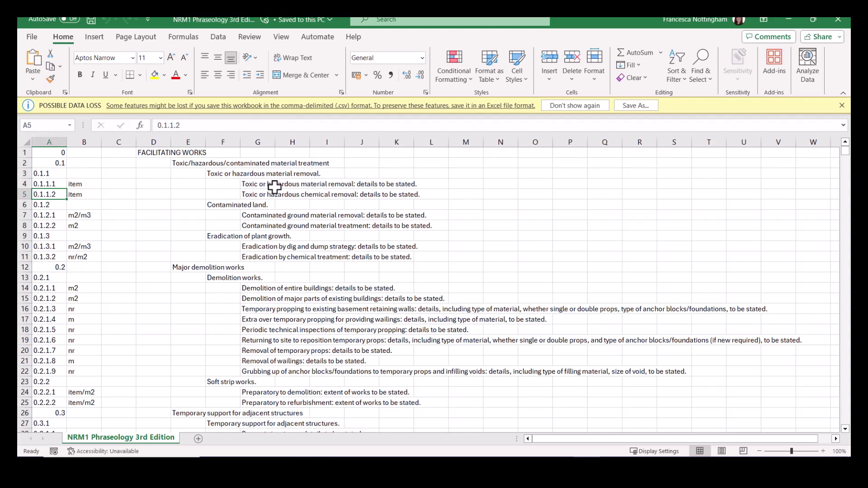
Examine how the description levels under FACILITATING WORKS are indented across columns D to G
left_click(183, 162)
left_click(219, 175)
left_click(252, 182)
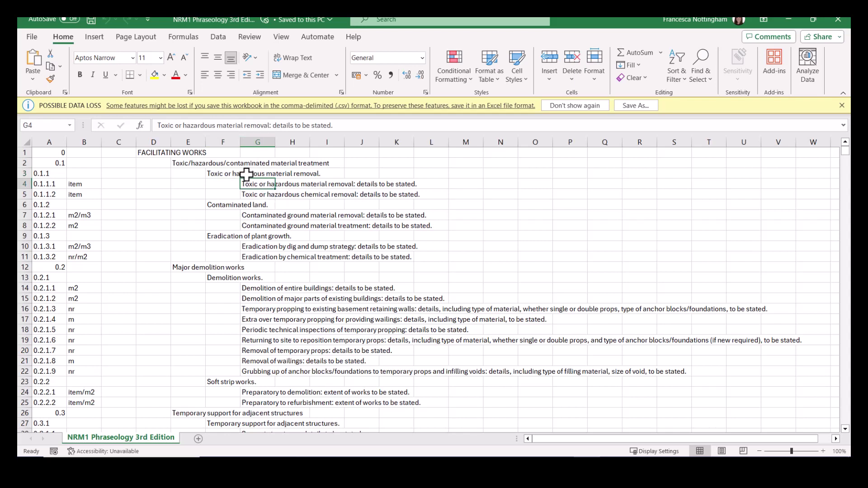
left_click(159, 151)
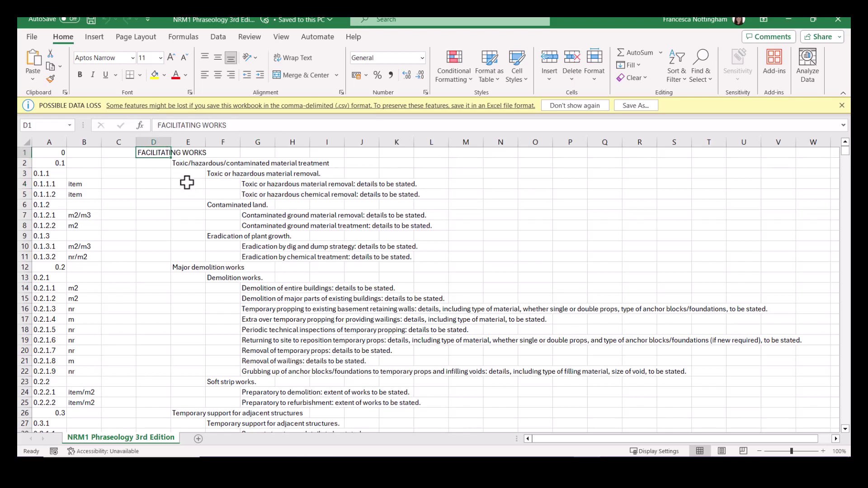
left_click(188, 165)
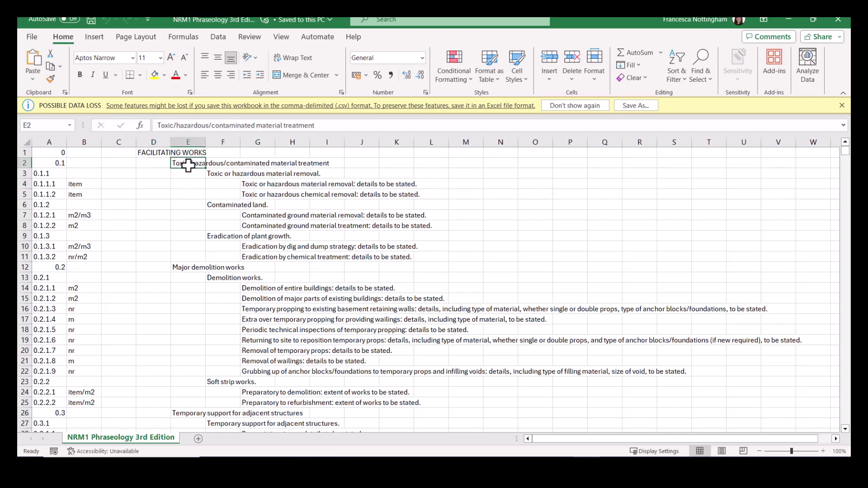
left_click(227, 174)
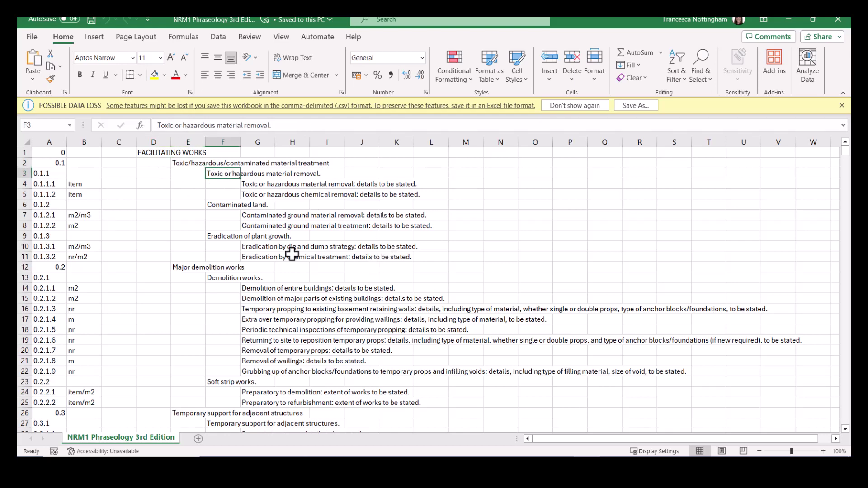
Examine how the codes, units and indented descriptions continue from FACILITATING WORKS through SUBSTRUCTURE to SUPERSTRUCTURE in the NRM1 CSV sheet
scroll(292, 254, "down", 4)
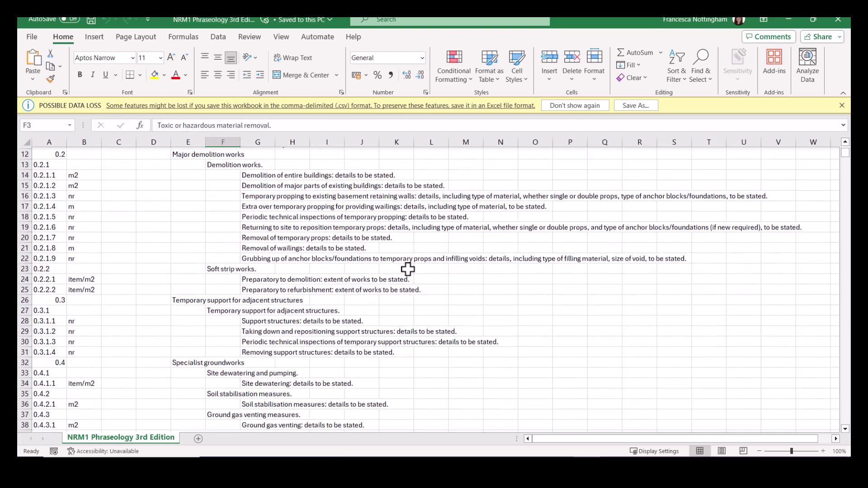
scroll(469, 286, "down", 5)
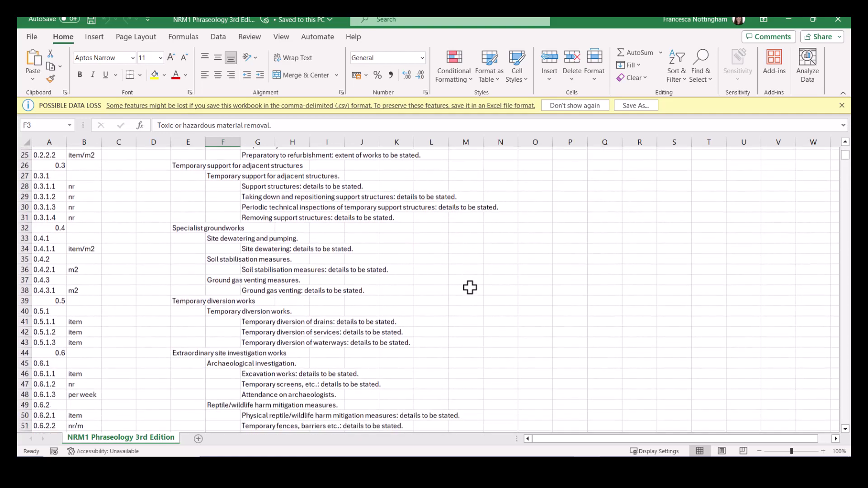
scroll(469, 287, "down", 4)
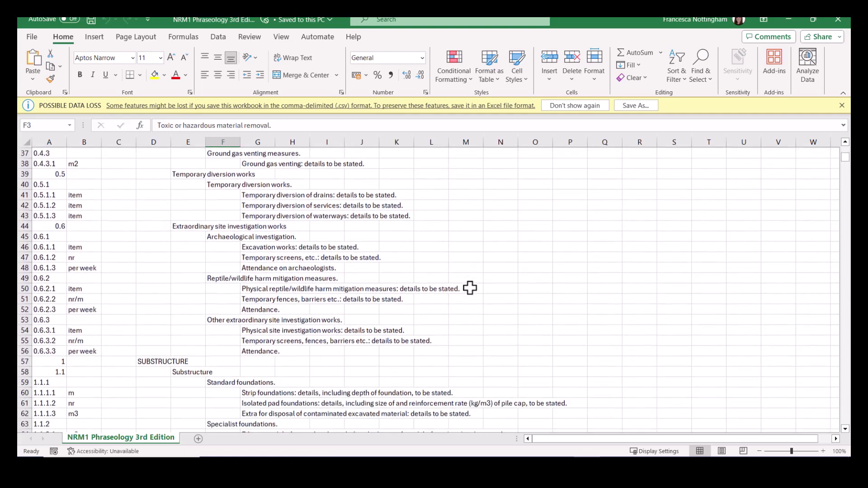
scroll(469, 287, "down", 3)
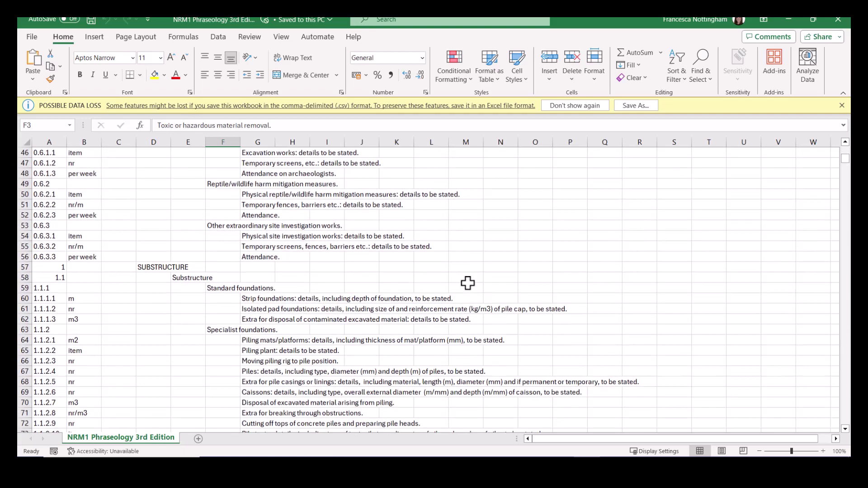
scroll(378, 315, "down", 3)
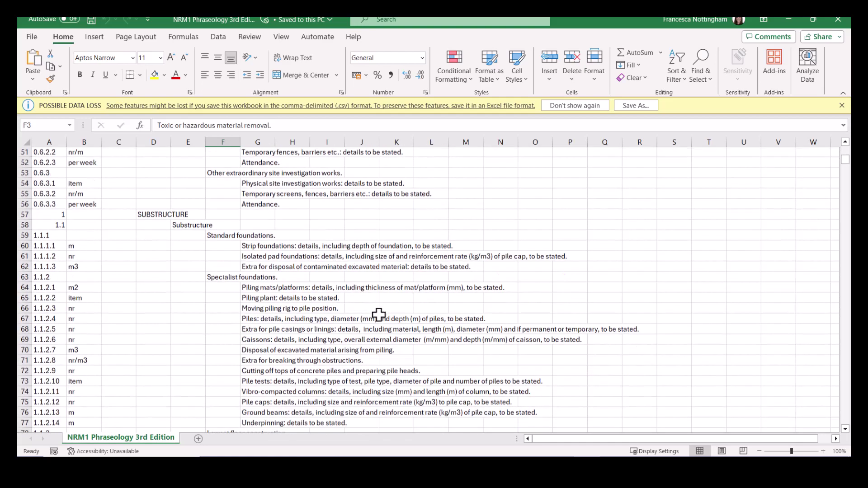
scroll(379, 315, "down", 5)
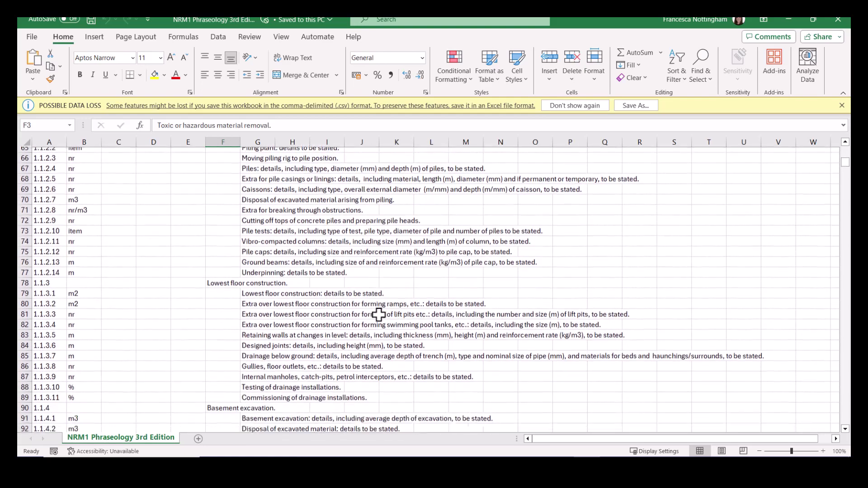
scroll(378, 315, "down", 8)
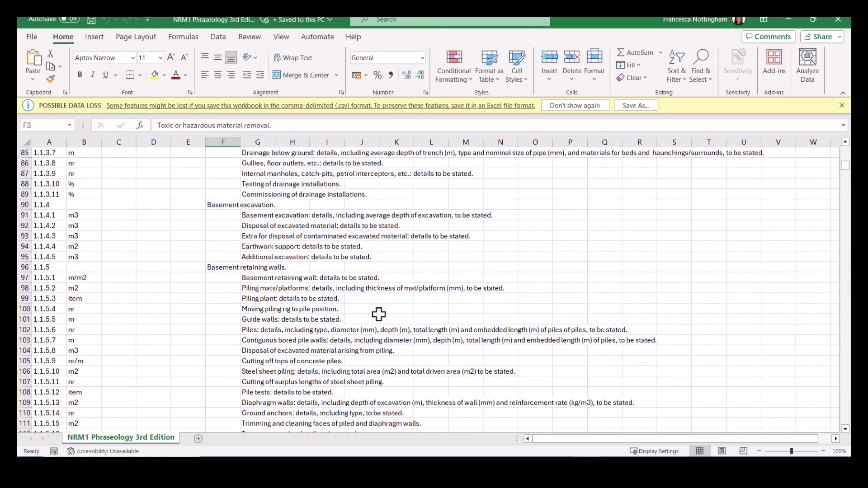
scroll(699, 327, "down", 5)
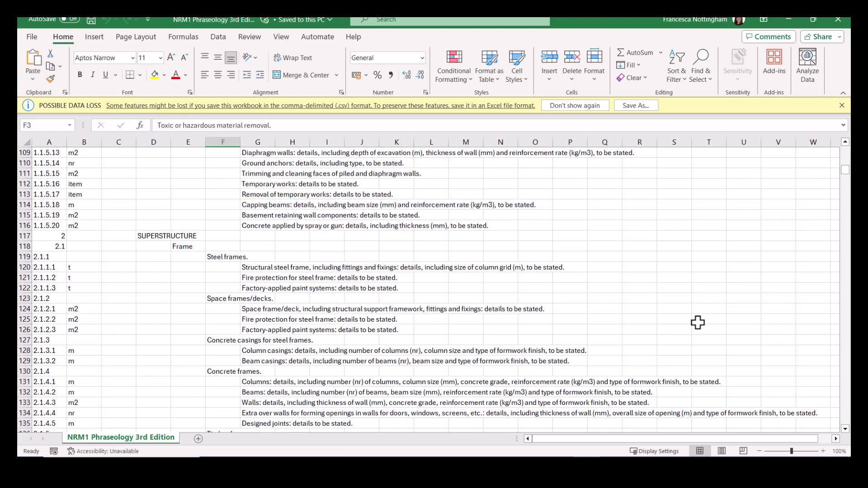
scroll(697, 322, "down", 5)
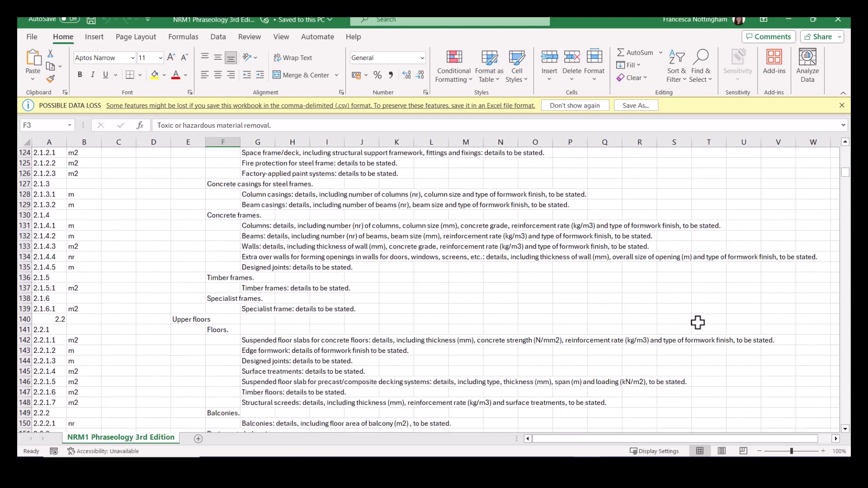
scroll(697, 320, "up", 7)
scroll(698, 320, "up", 20)
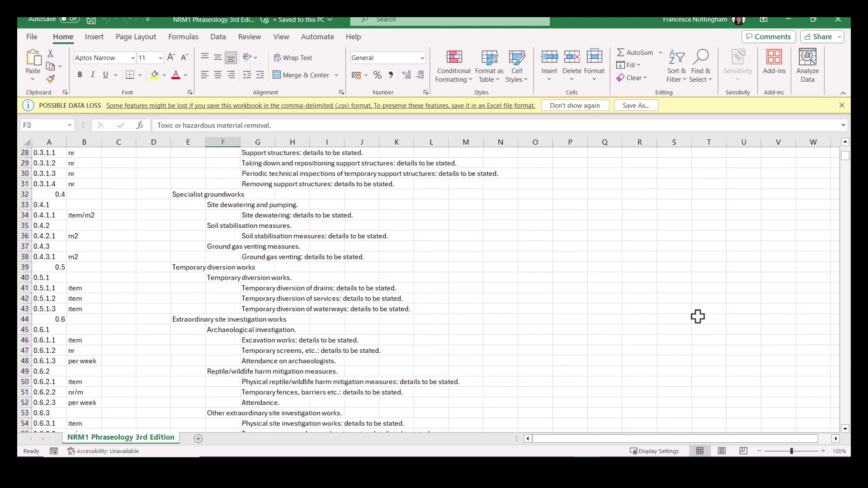
scroll(697, 315, "up", 3)
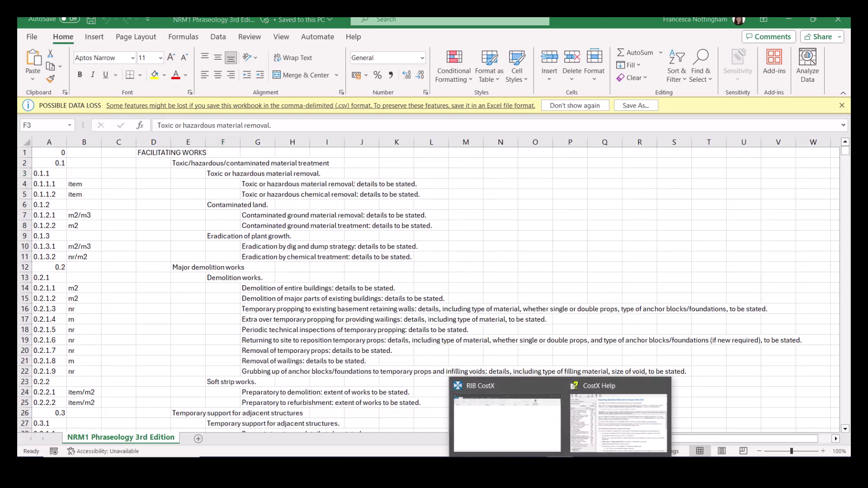
Switch back to CostX, view the import options for phraseologies, including Import CostX CSV, and close System Administration
left_click(522, 433)
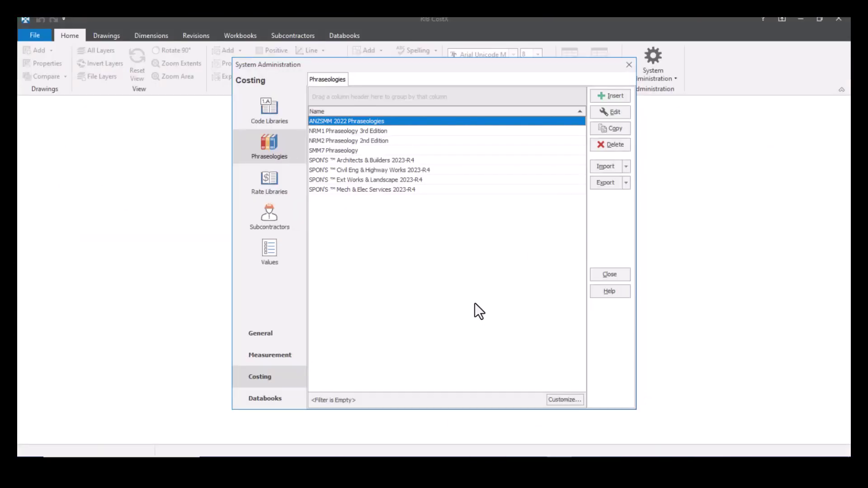
left_click(626, 166)
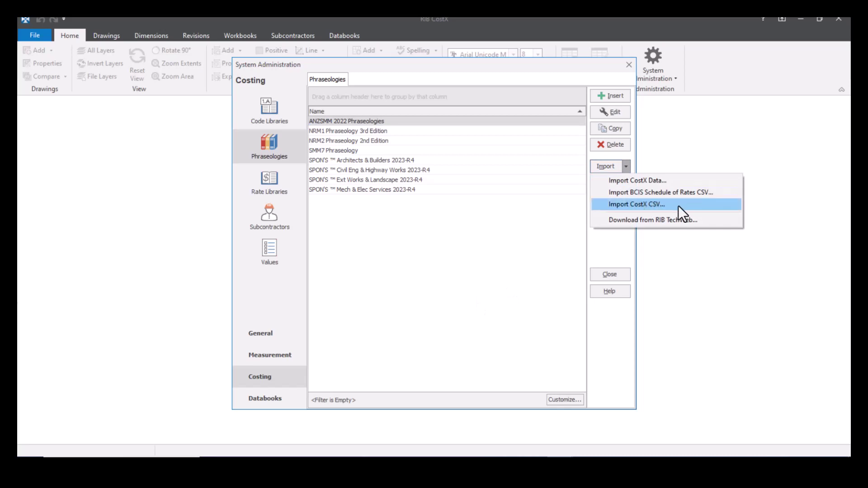
left_click(524, 237)
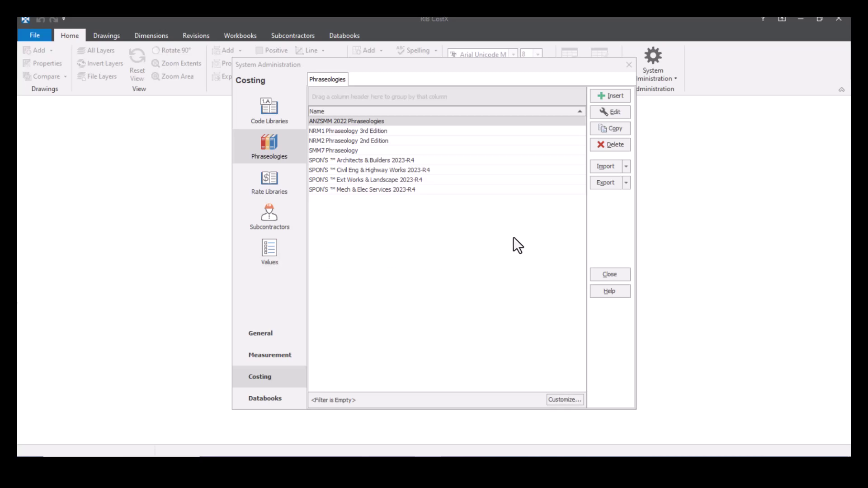
left_click(606, 273)
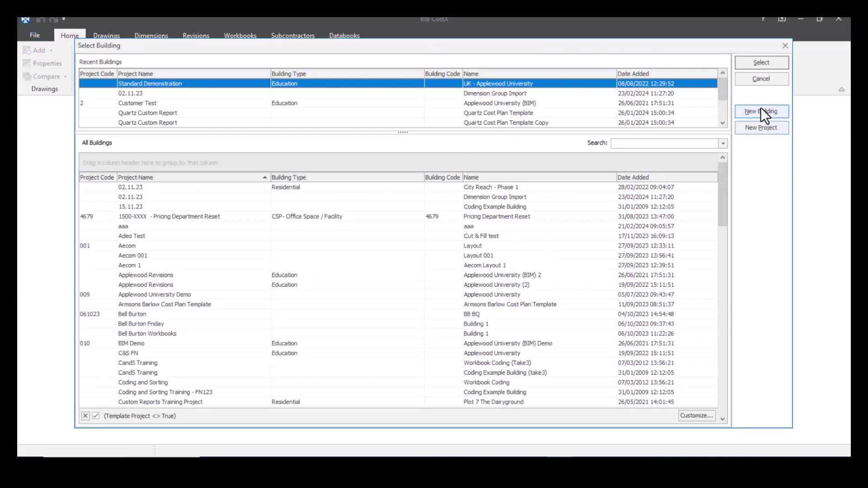
Create a new building named Phraseologies in the Demonstration project
left_click(760, 110)
type("Phraseologies")
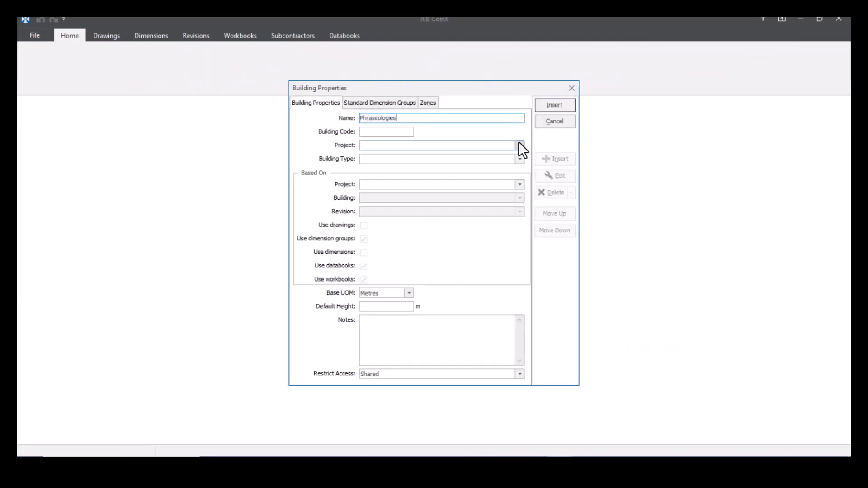
left_click(520, 145)
scroll(490, 180, "down", 3)
left_click(487, 191)
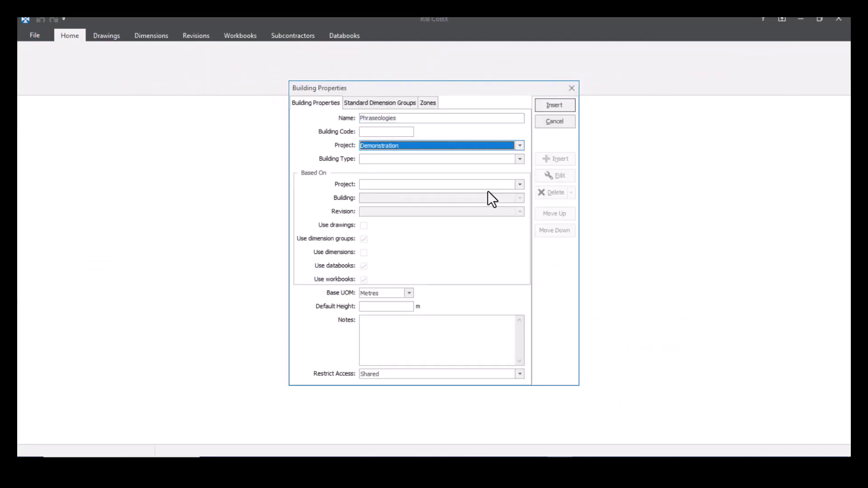
left_click(554, 105)
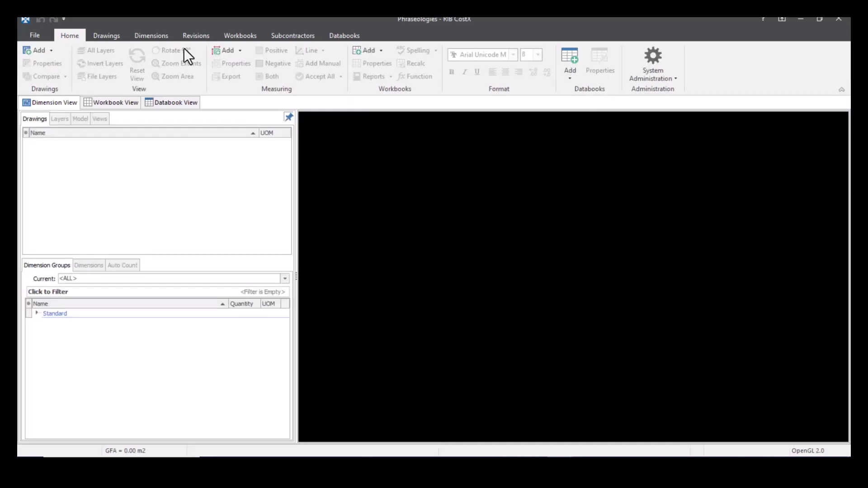
Add a blank workbook named NRM1 to the building
left_click(237, 36)
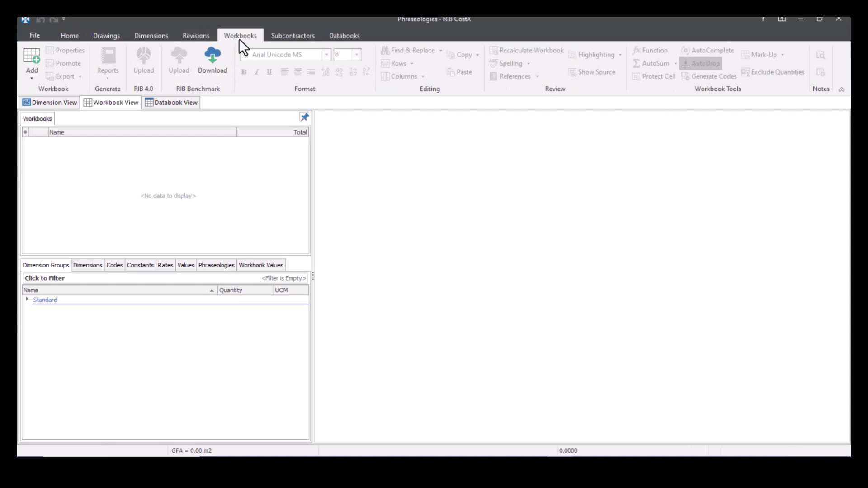
left_click(31, 59)
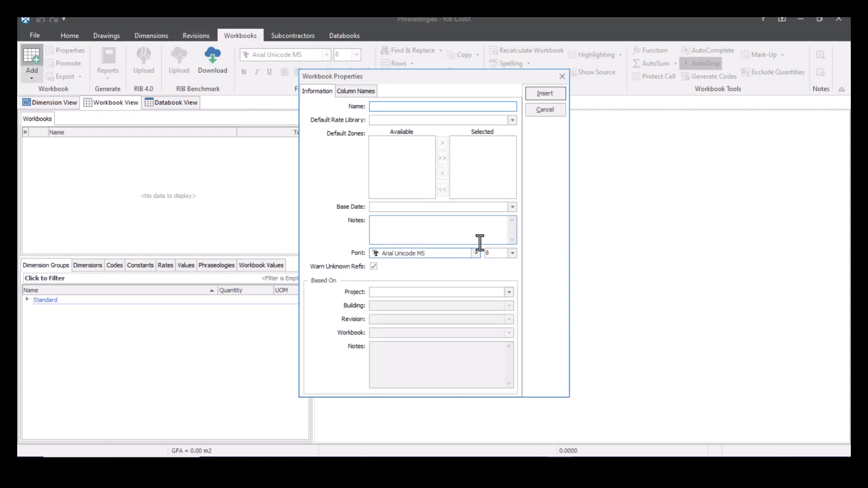
type("NRM1")
left_click(544, 95)
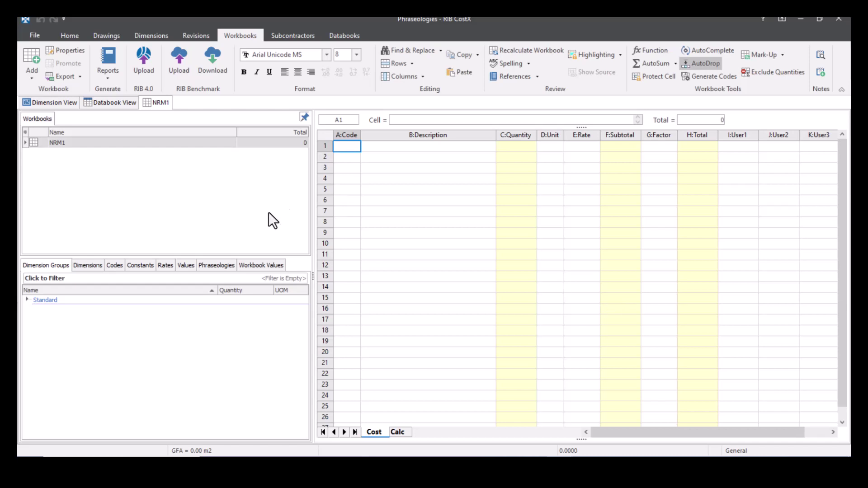
Show the available phraseologies and expand NRM1 Phraseology 3rd Edition through FACILITATING WORKS and Toxic/hazardous/contaminated material treatment to Toxic or hazardous material removal
left_click(219, 265)
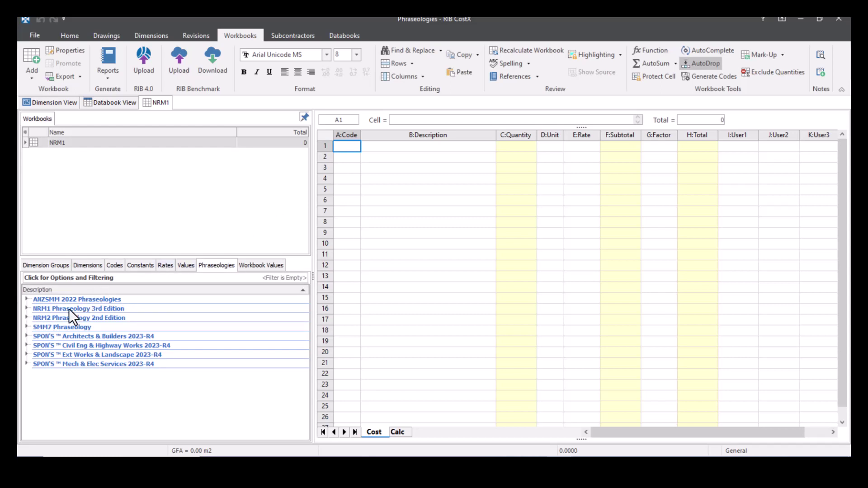
left_click(26, 307)
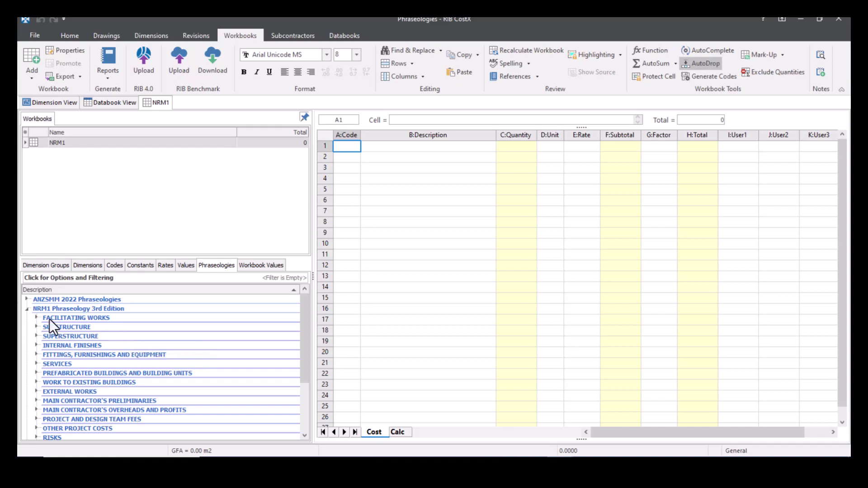
left_click(35, 317)
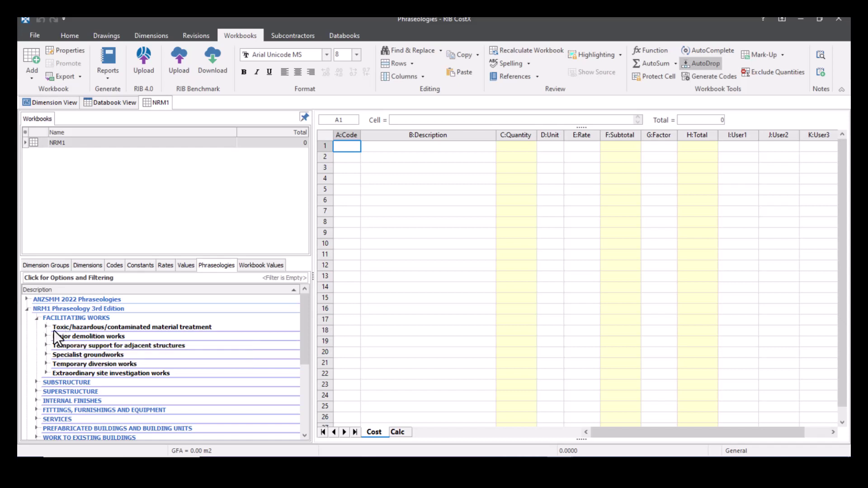
left_click(47, 327)
left_click(57, 335)
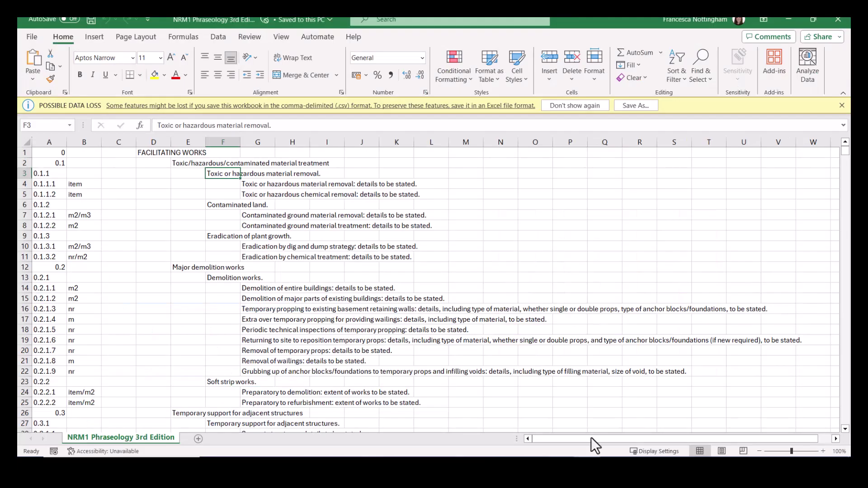
Compare the headings in rows 1 to 5 of the Excel CSV sheet with CostX's phraseology tree and collapse its FACILITATING WORKS branch
left_click_drag(141, 152, 409, 194)
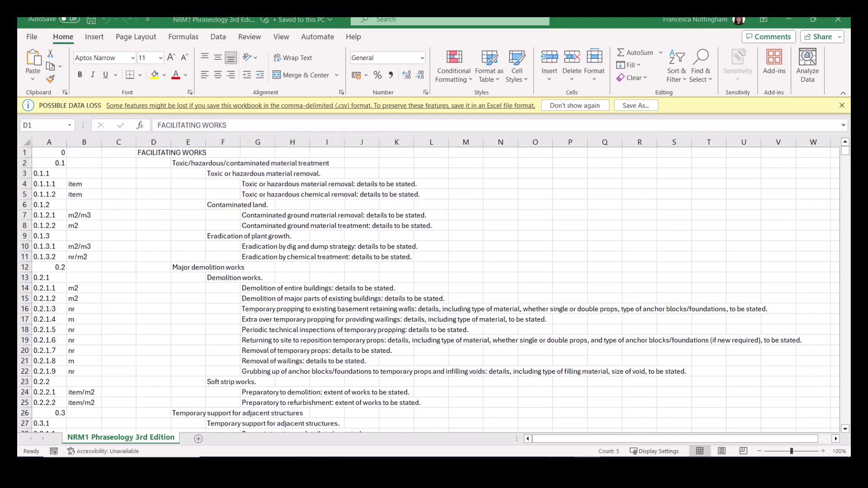
left_click(526, 425)
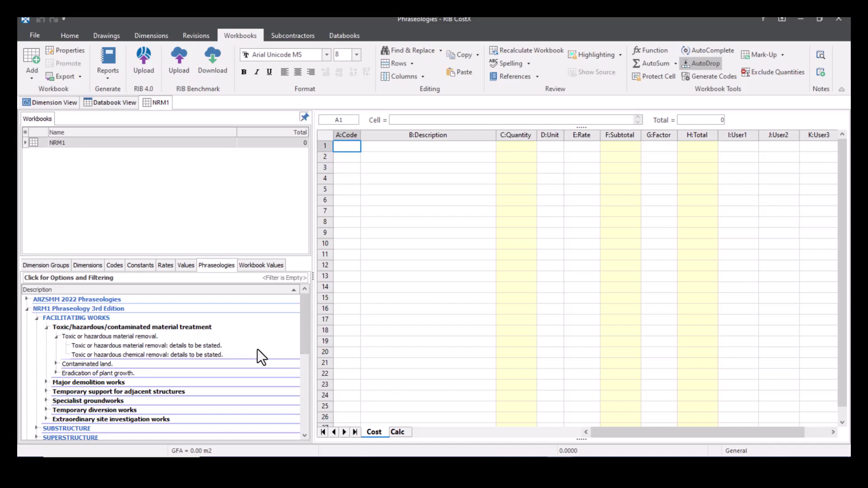
left_click(57, 337)
left_click(47, 327)
left_click(36, 318)
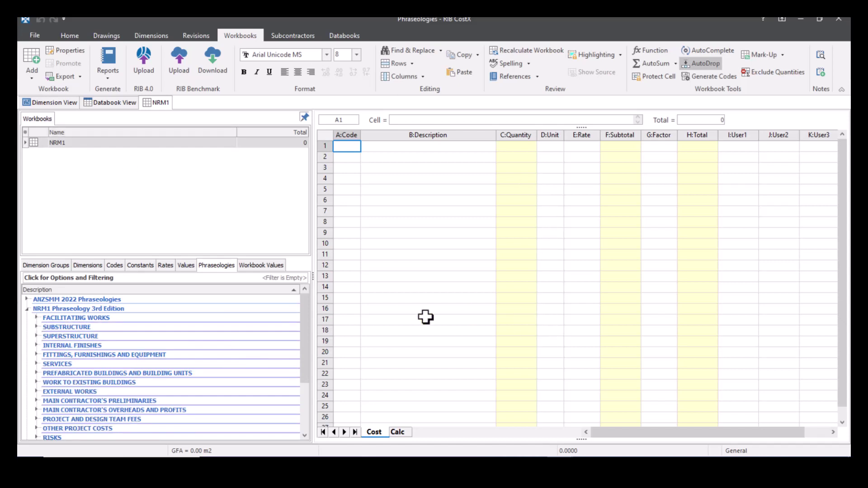
Insert all top-level NRM1 headings, from FACILITATING WORKS to INFLATION, into the NRM1 workbook's Description column starting at row 1
left_click(152, 318)
scroll(152, 318, "down", 1)
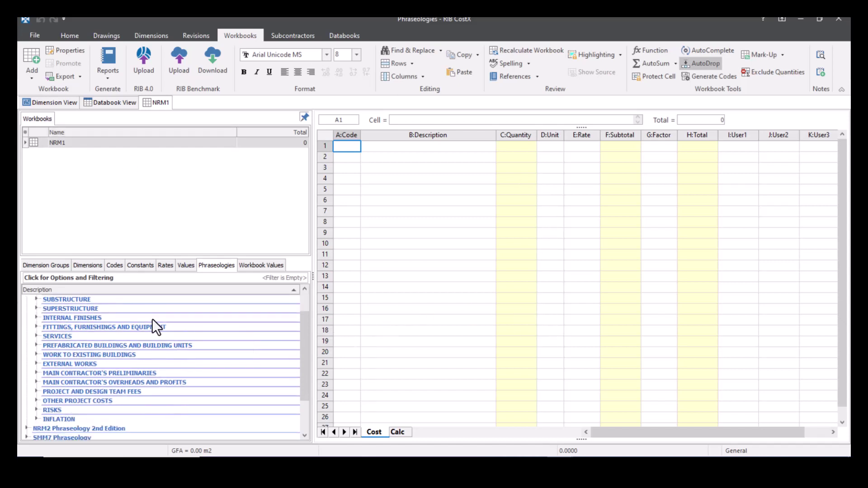
left_click(85, 419, "shift")
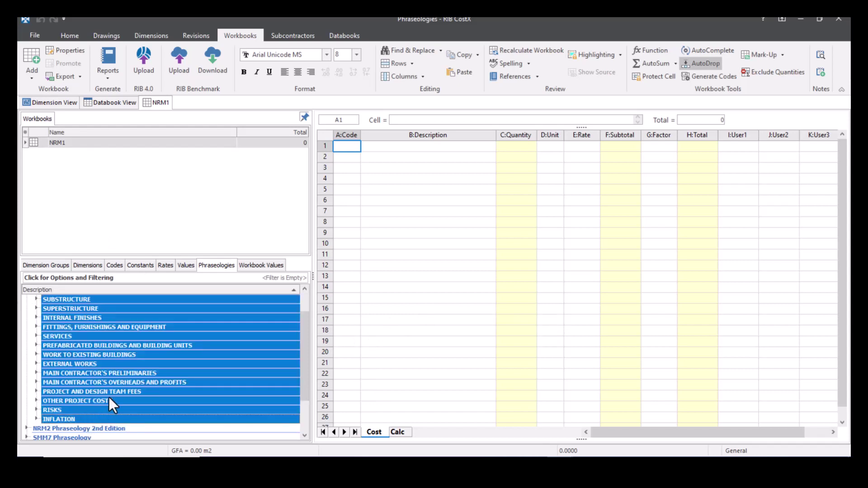
scroll(108, 397, "up", 1)
left_click_drag(105, 381, 392, 148)
left_click(696, 231)
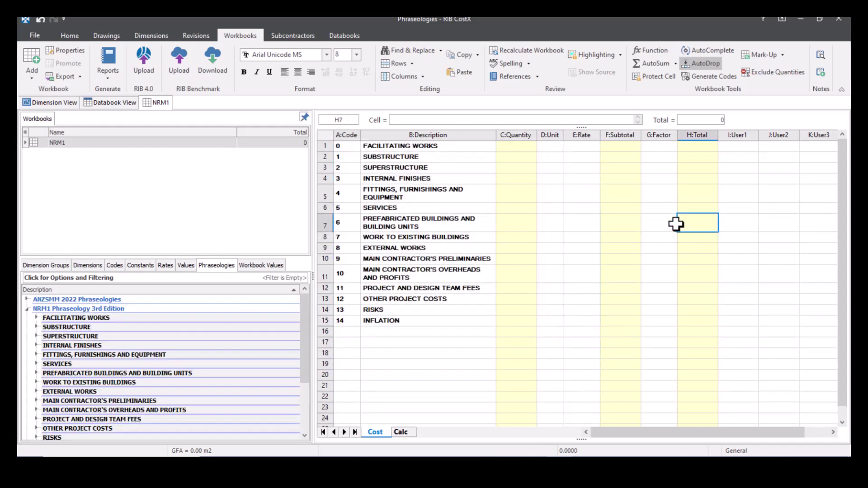
Insert Toxic/hazardous/contaminated material treatment, Major demolition works and Temporary support for adjacent structures into the FACILITATING WORKS sub-sheet from row 1
double_click(622, 148)
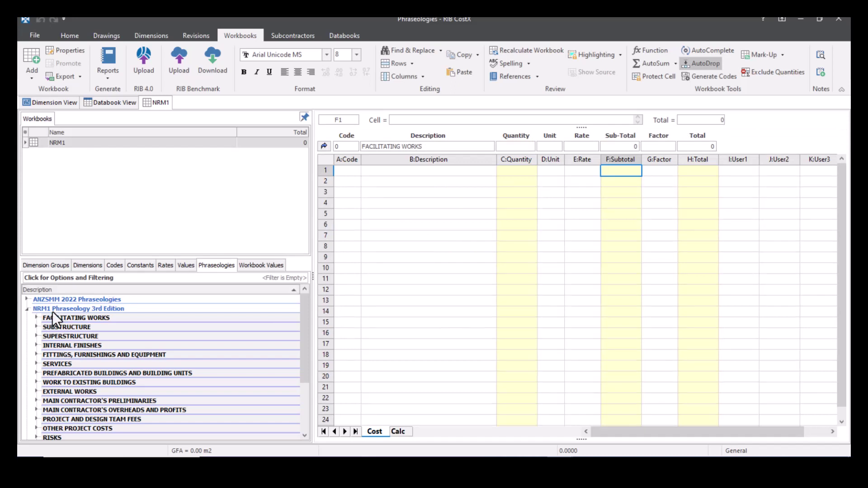
left_click(37, 317)
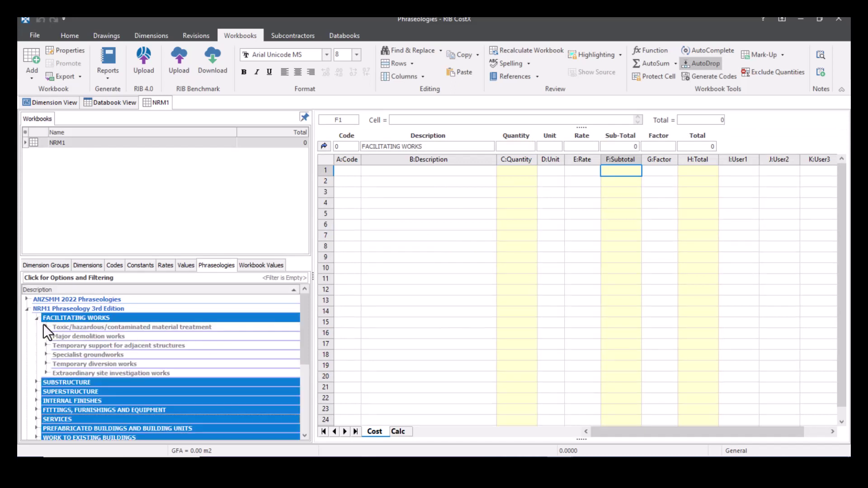
left_click(68, 328)
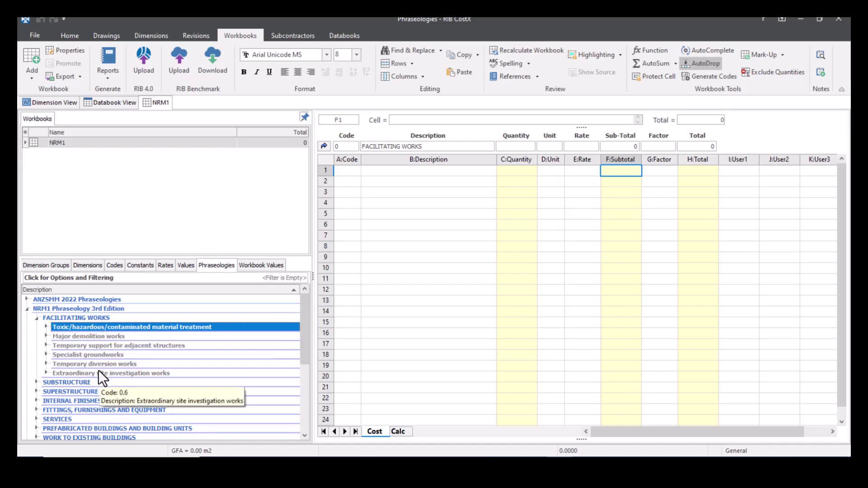
left_click(97, 346, "shift")
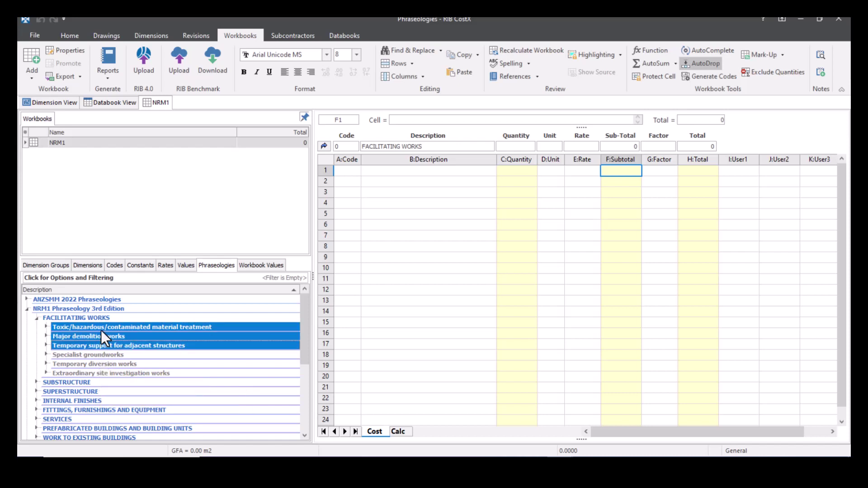
left_click_drag(107, 335, 410, 169)
left_click(482, 207)
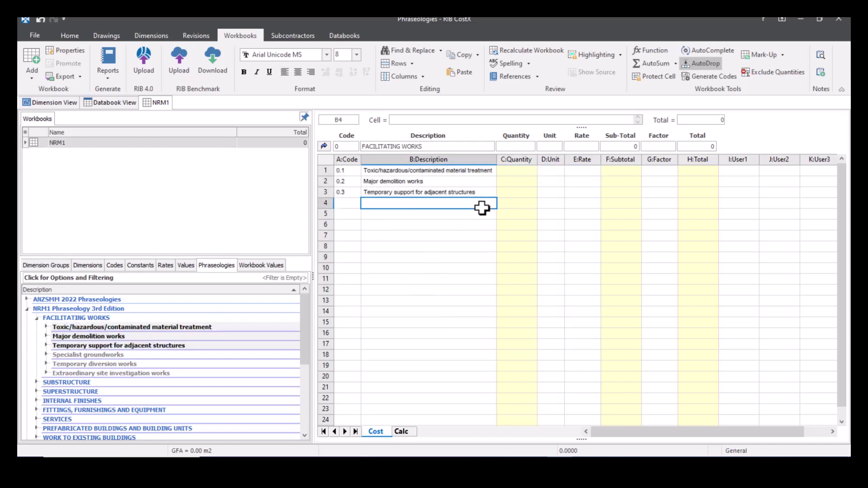
Insert Toxic or hazardous material removal and Contaminated land into the sub-sheet of Toxic/hazardous/contaminated material treatment
double_click(612, 173)
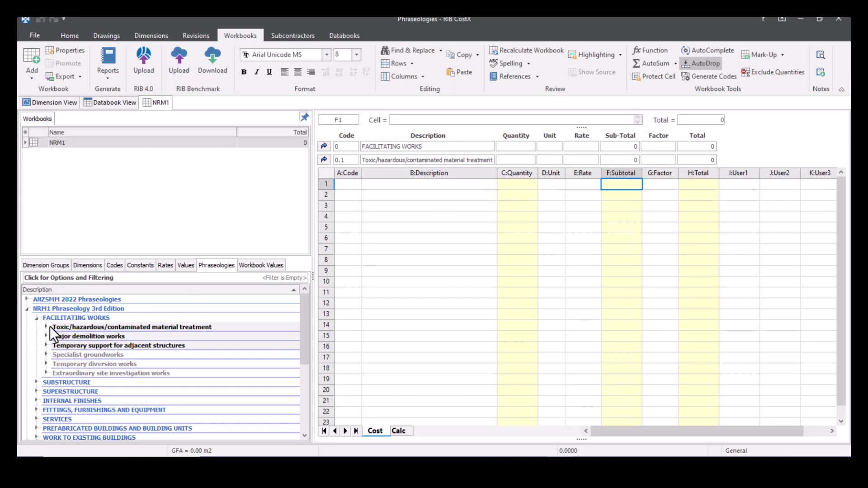
left_click(48, 326)
left_click(66, 335)
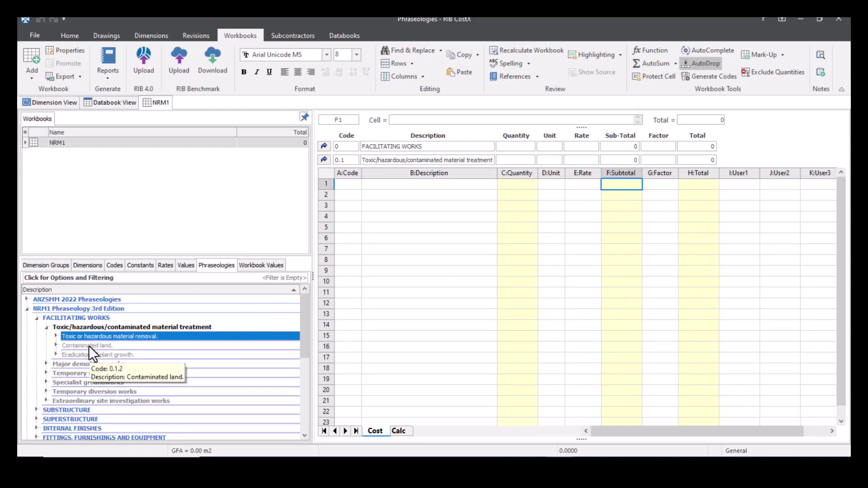
left_click(89, 345, "ctrl")
left_click_drag(82, 346, 371, 186)
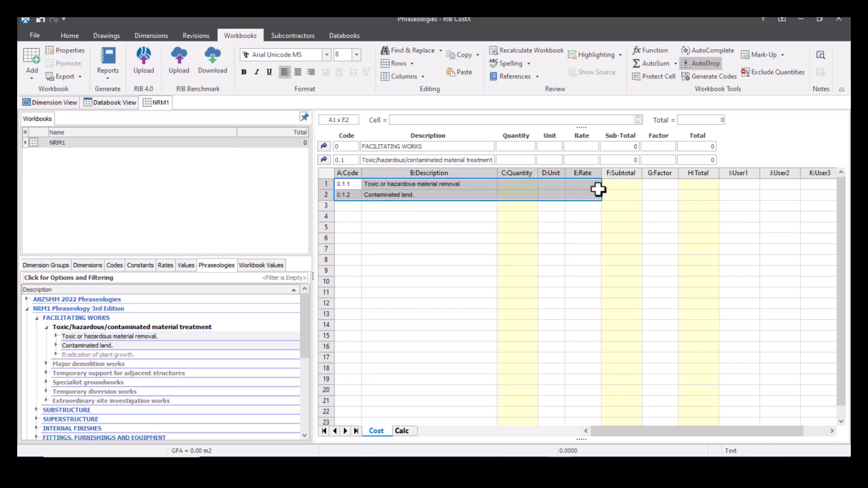
Insert the item "Toxic or hazardous material removal: details to be stated." into the sub-sheet of Toxic or hazardous material removal
double_click(623, 183)
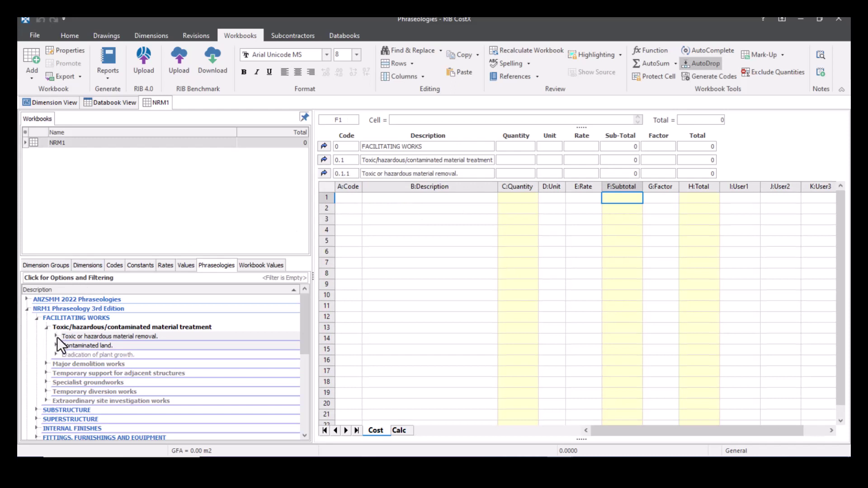
left_click(57, 337)
left_click(91, 346)
left_click_drag(91, 346, 404, 200)
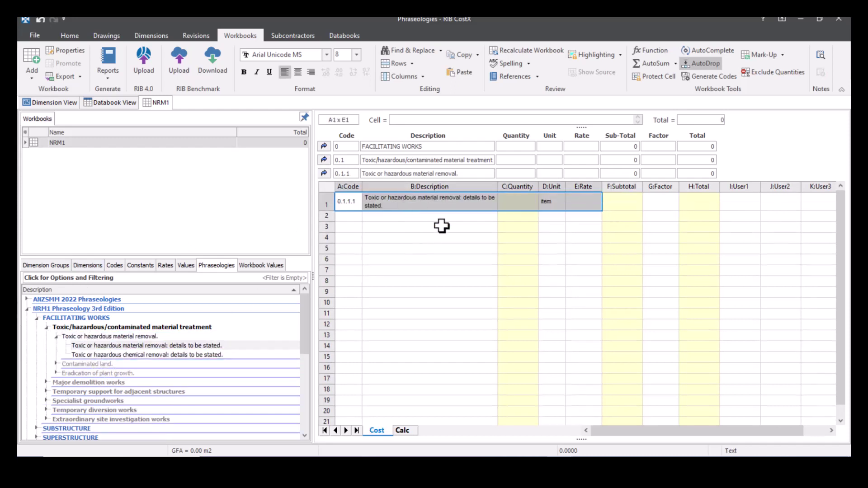
Return to the NRM1 workbook's top level and collapse the Toxic/hazardous/contaminated material treatment branch of the phraseology tree
left_click(321, 174)
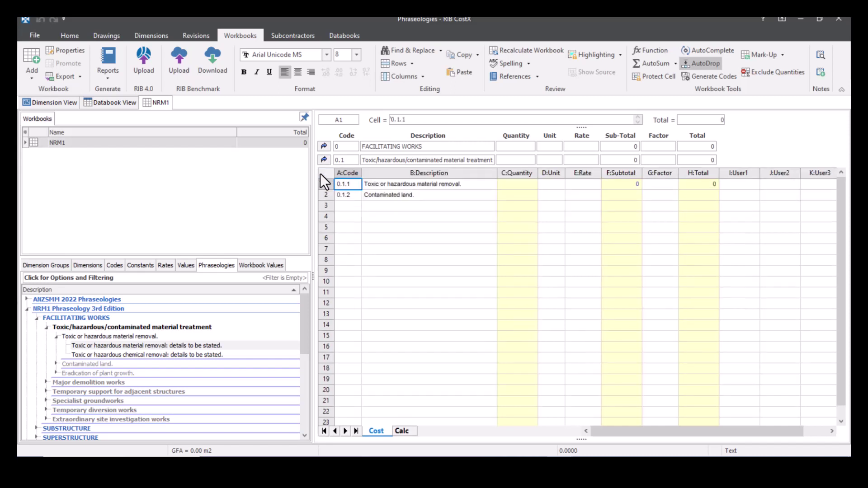
left_click(324, 160)
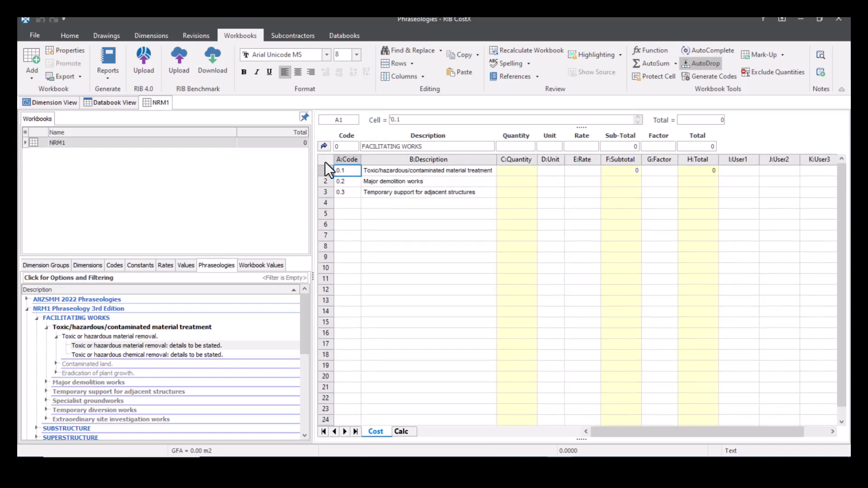
left_click(324, 146)
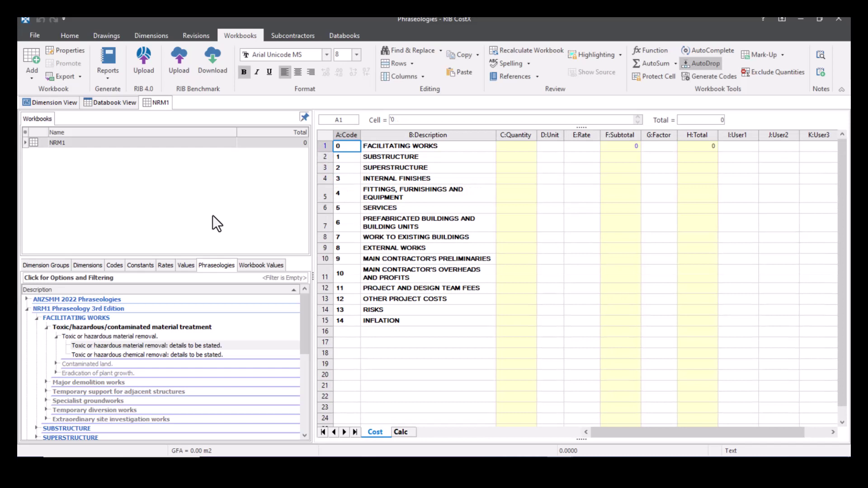
left_click(46, 326)
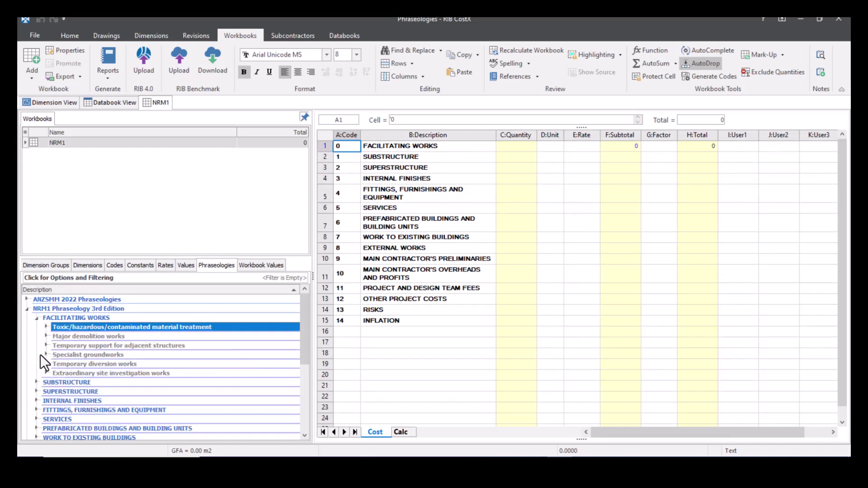
Expand the SUBSTRUCTURE phraseology to its second level and insert Standard foundations into row 1 of the workbook's SUBSTRUCTURE sub-sheet
left_click(37, 380)
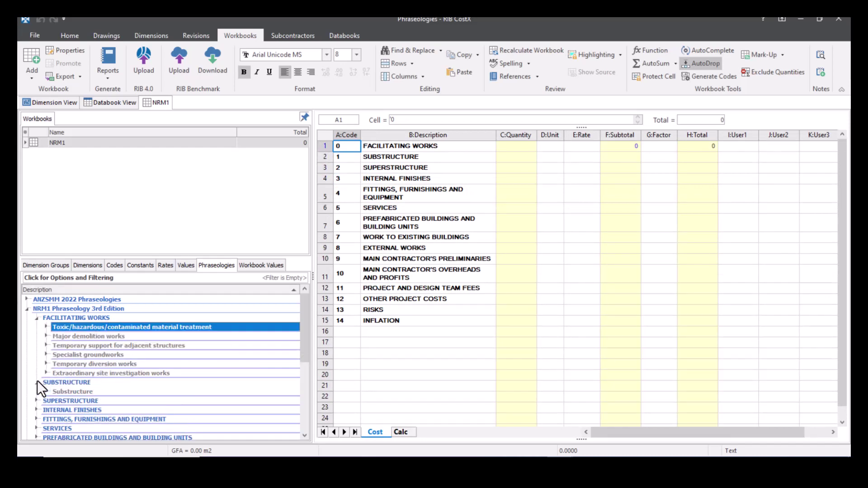
scroll(60, 368, "down", 1)
left_click(46, 364)
scroll(45, 366, "down", 1)
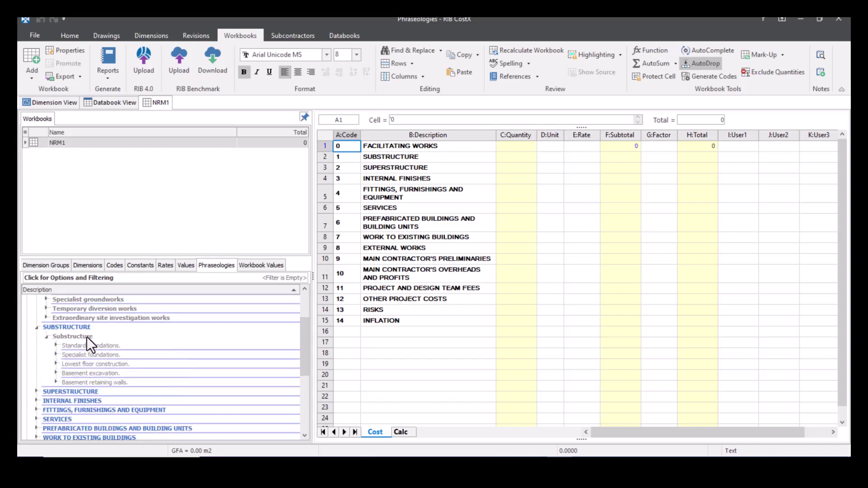
double_click(622, 157)
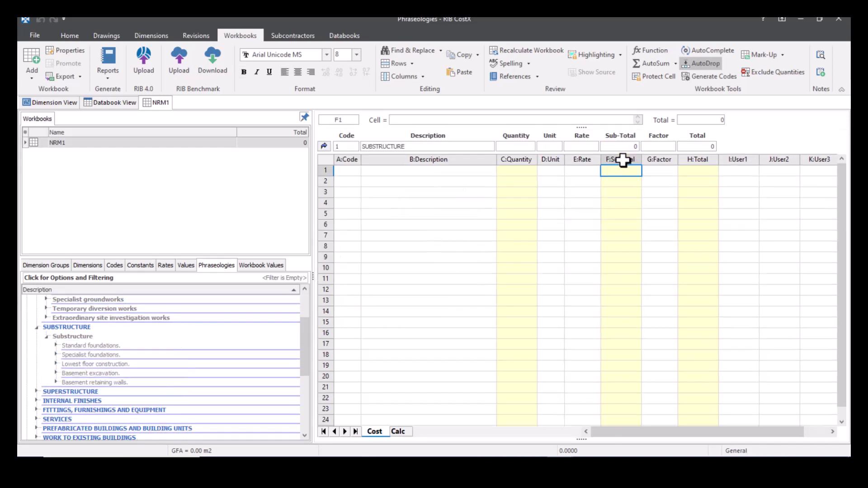
left_click(69, 345)
left_click_drag(70, 344, 438, 170)
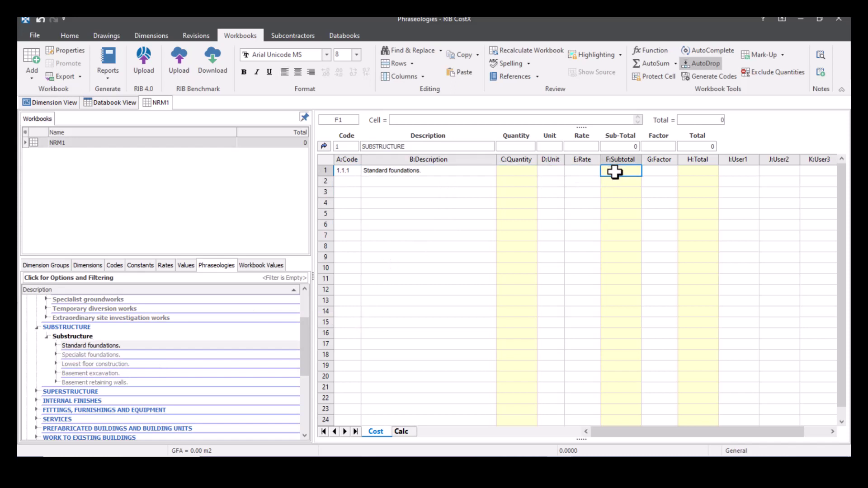
Insert the strip foundations, isolated pad foundations and contaminated excavated material disposal items into the Standard foundations sub-sheet
double_click(612, 175)
left_click(56, 345)
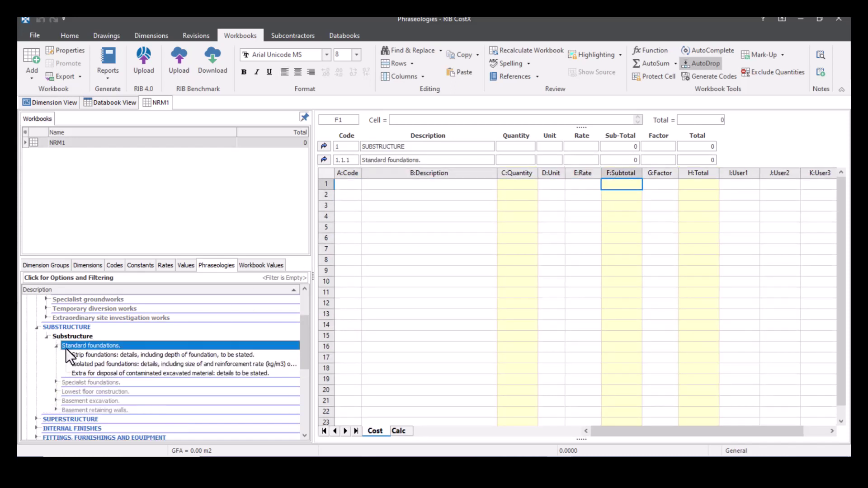
left_click(88, 355)
left_click(91, 374, "shift")
left_click_drag(88, 362, 452, 180)
left_click(563, 295)
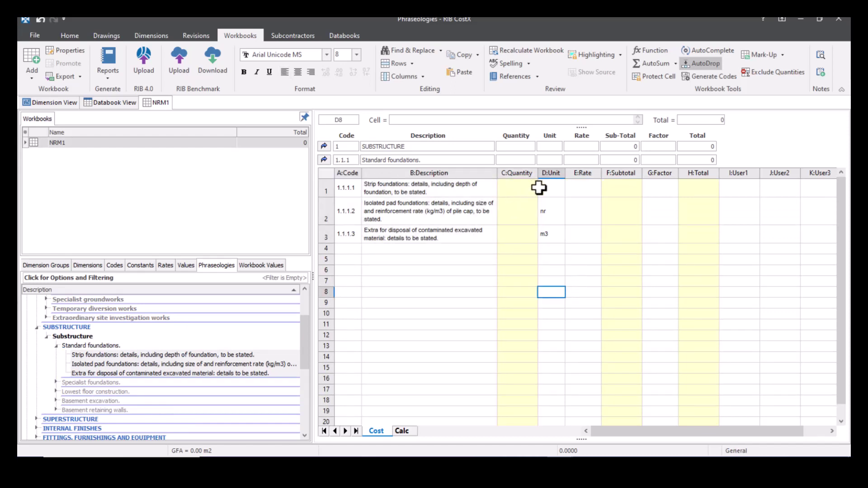
Examine the units of the three foundation items and the Quantity and Rate cells of the strip foundations item
left_click_drag(539, 188, 552, 229)
left_click(566, 279)
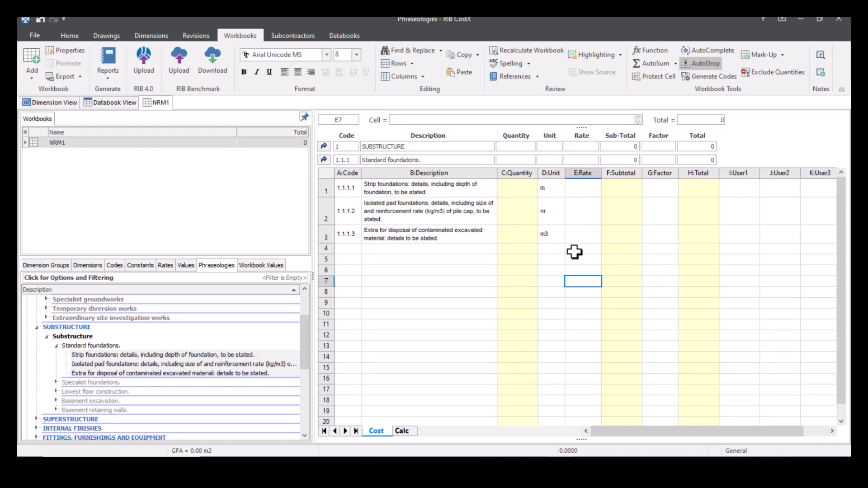
left_click(521, 193)
left_click(593, 190)
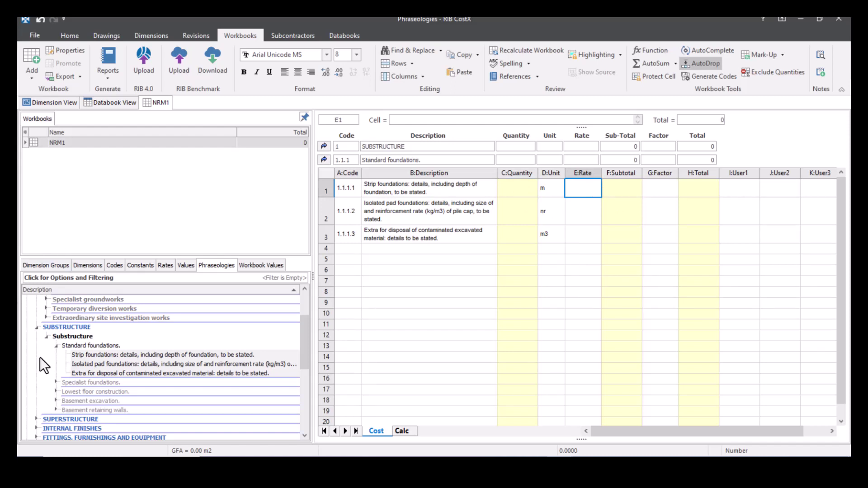
Collapse the Standard foundations, Substructure, SUBSTRUCTURE and FACILITATING WORKS branches of the NRM1 phraseology tree
left_click(55, 346)
left_click(46, 336)
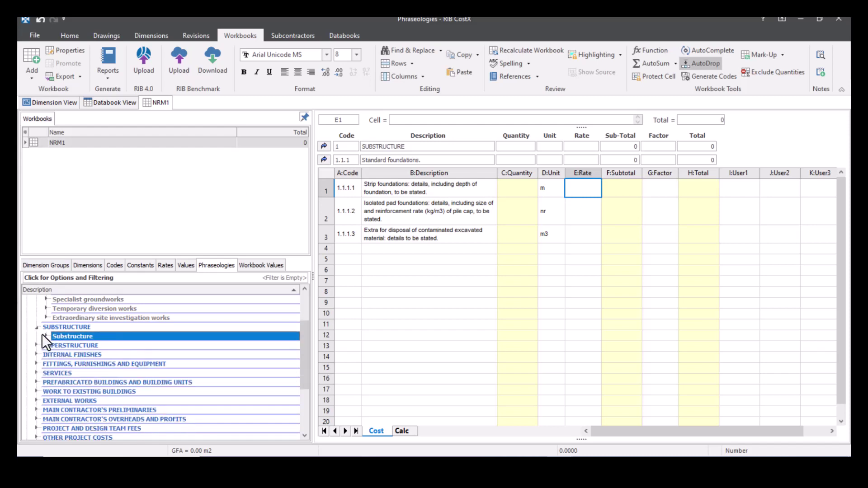
left_click(37, 328)
scroll(39, 332, "up", 2)
left_click(33, 319)
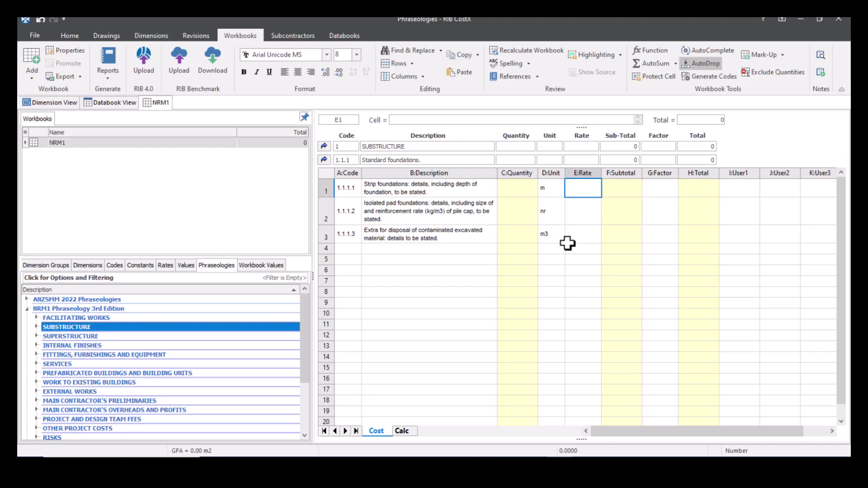
Go back to the workbook's top level, review the FACILITATING WORKS sub-sheet and return to the main headings
left_click(324, 160)
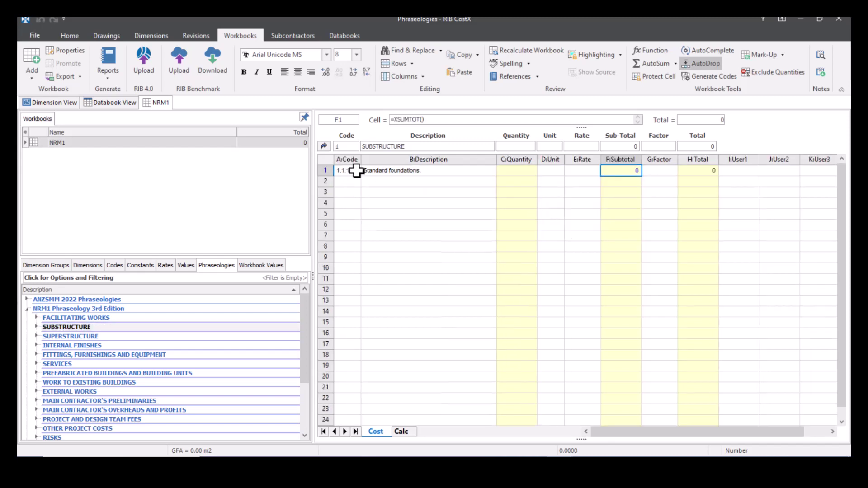
left_click(324, 146)
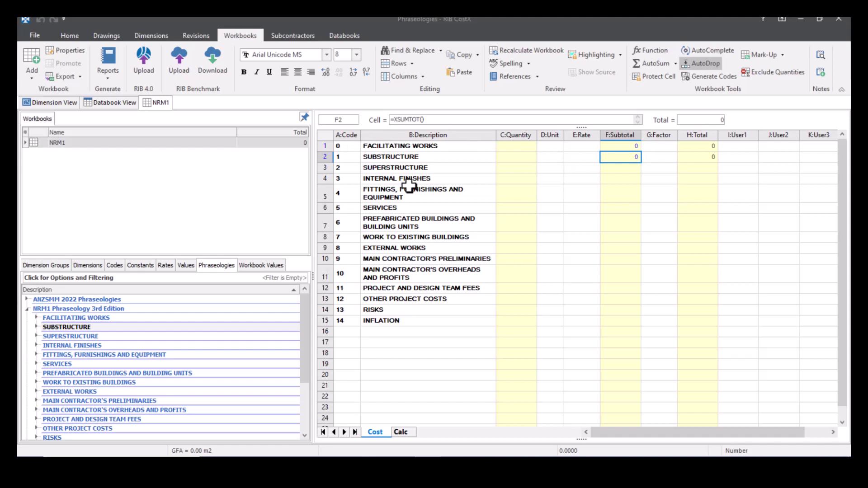
double_click(617, 146)
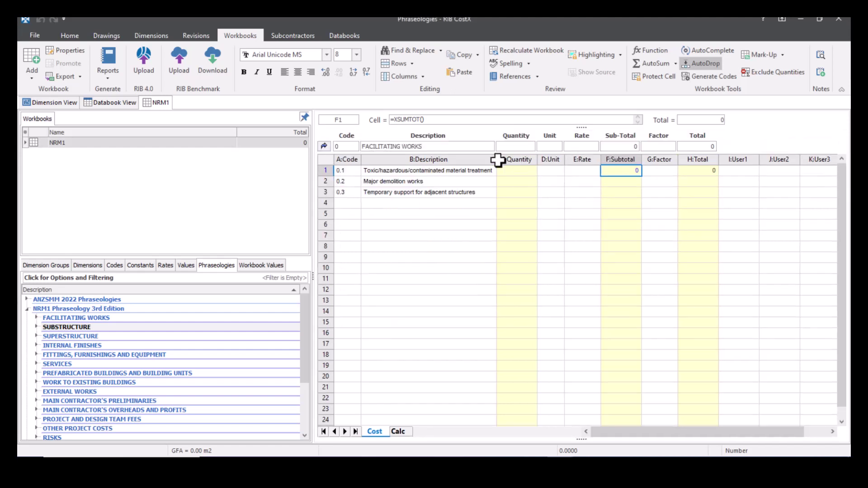
left_click(323, 146)
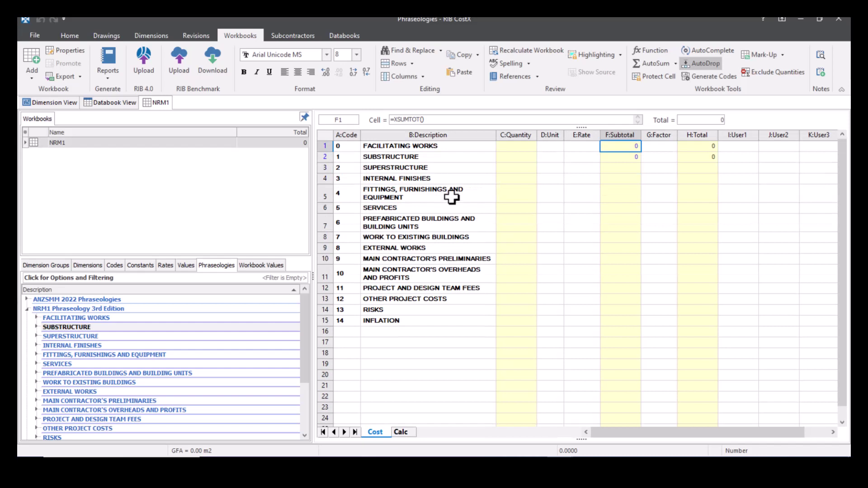
Open the NRM1 Phraseology 3rd Edition for editing from the phraseology administration and show its level formatting settings
left_click(73, 35)
left_click(658, 65)
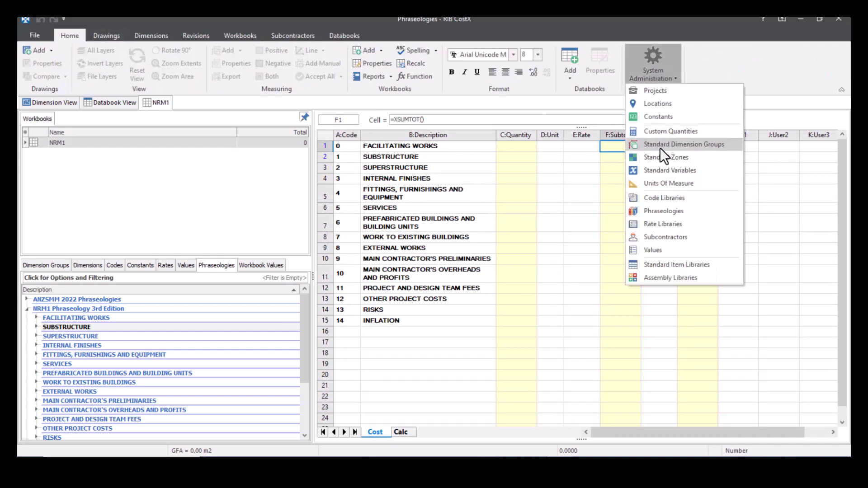
left_click(682, 210)
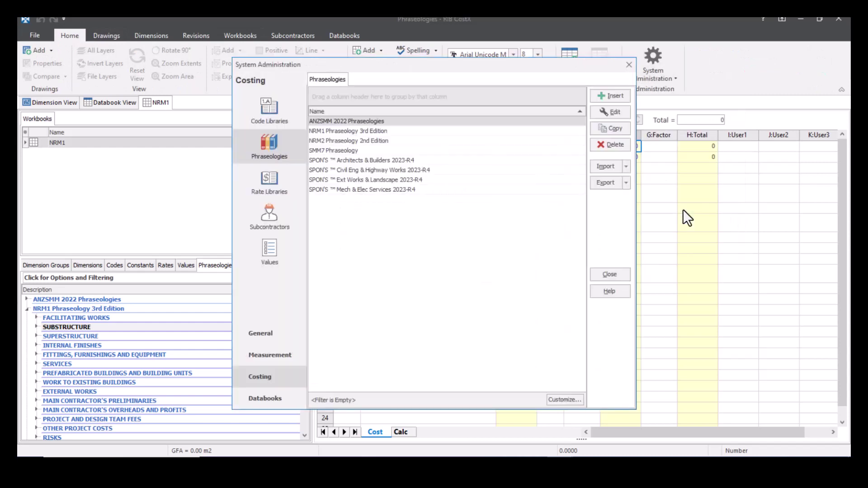
left_click(407, 131)
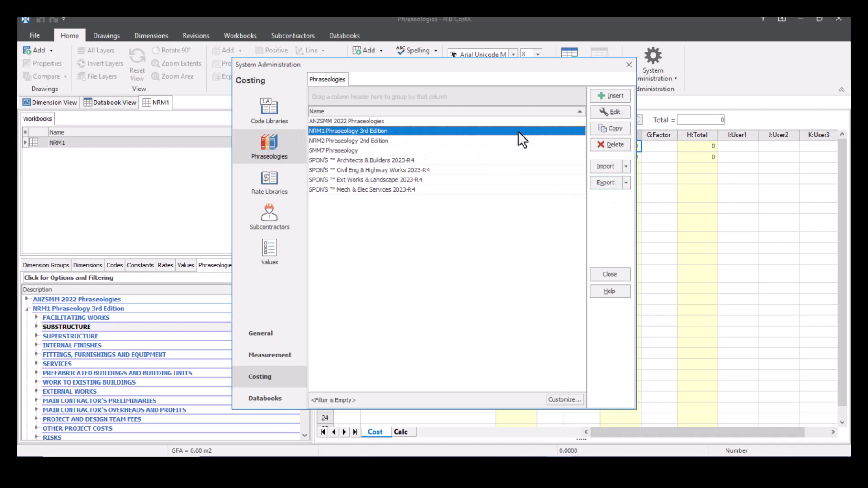
left_click(624, 113)
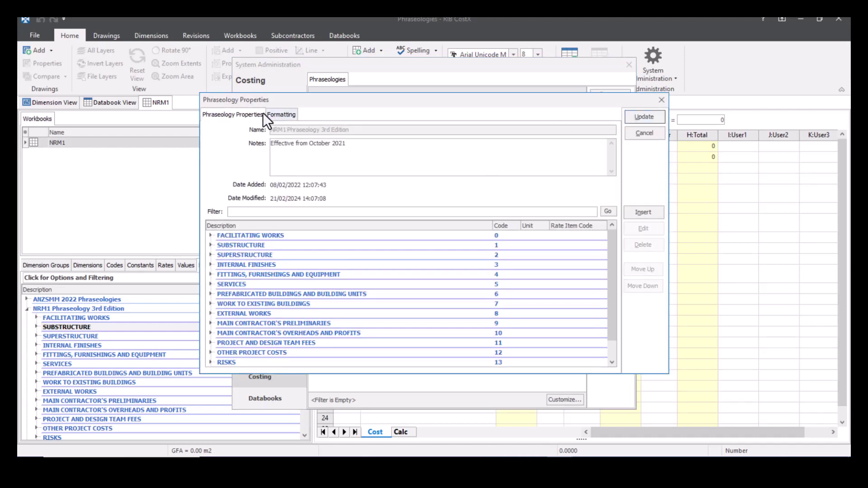
left_click(276, 116)
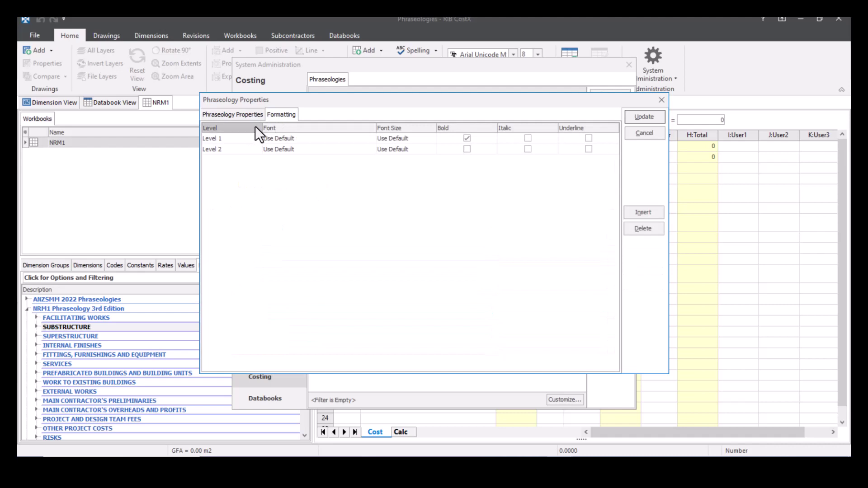
Set Level 2 of the phraseology to underlined and add a Level 3 formatting row
left_click(466, 138)
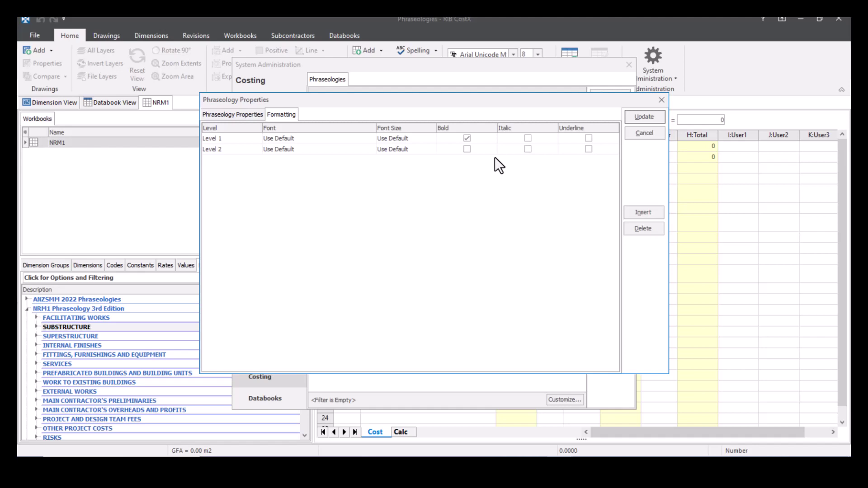
left_click(588, 148)
left_click(658, 212)
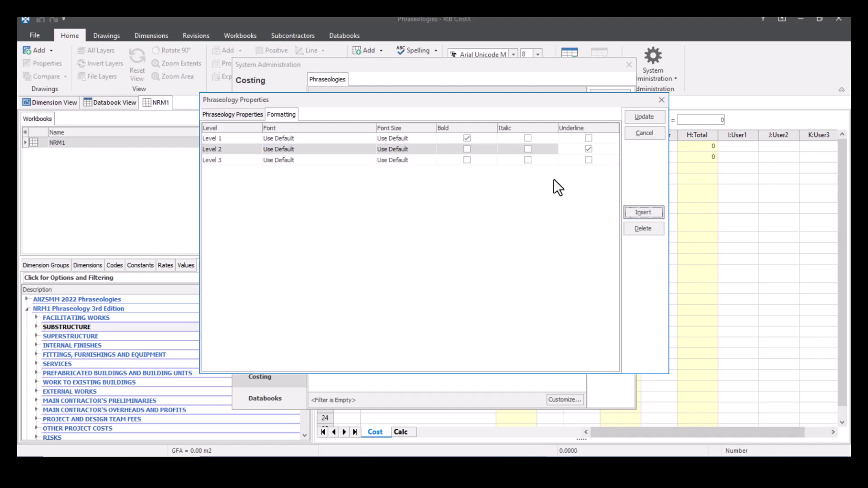
Set Level 3 of the phraseology to italic, save the formatting changes and close the system administration window
left_click(528, 160)
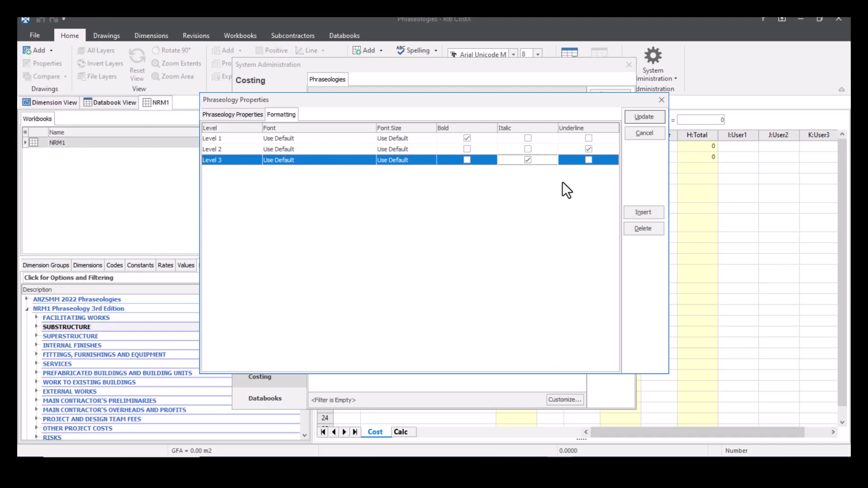
left_click(389, 140)
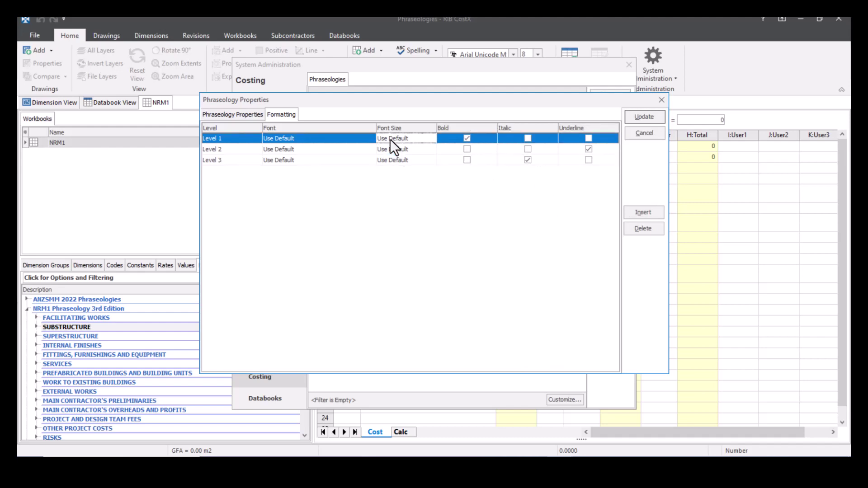
left_click(330, 138)
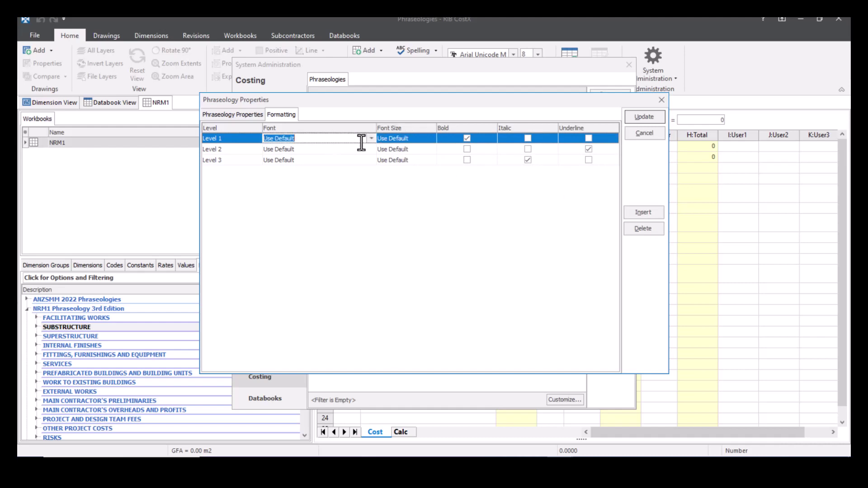
left_click(255, 138)
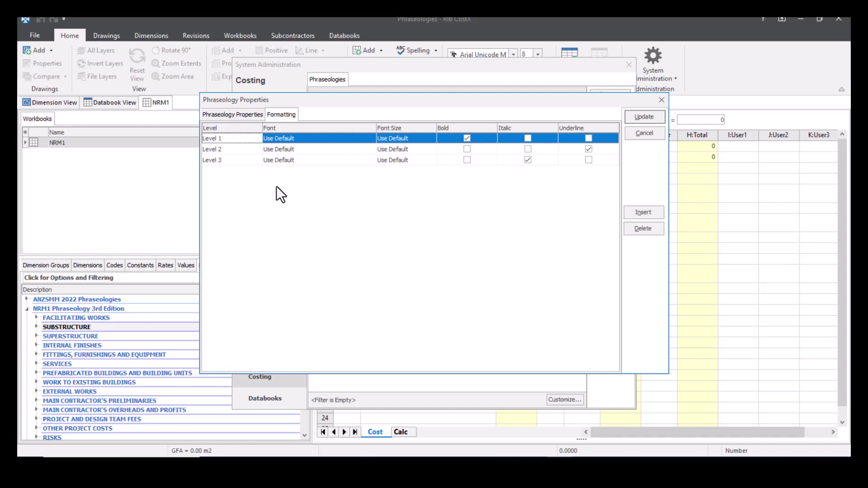
left_click(655, 117)
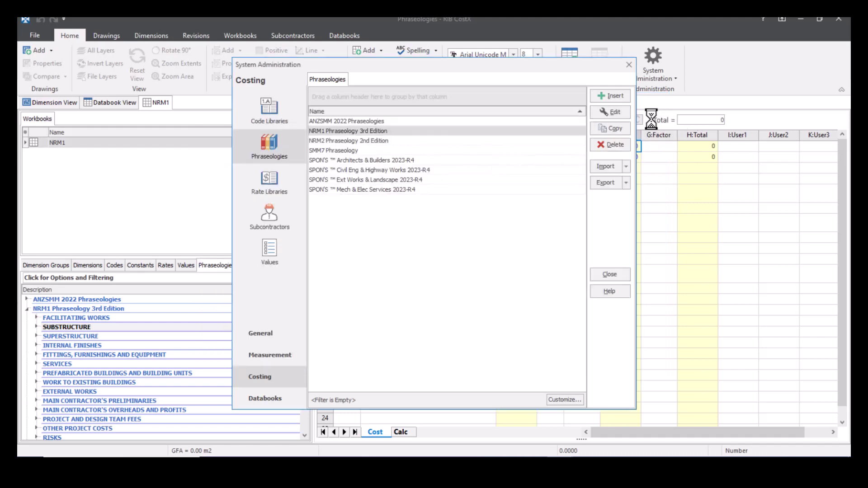
left_click(617, 273)
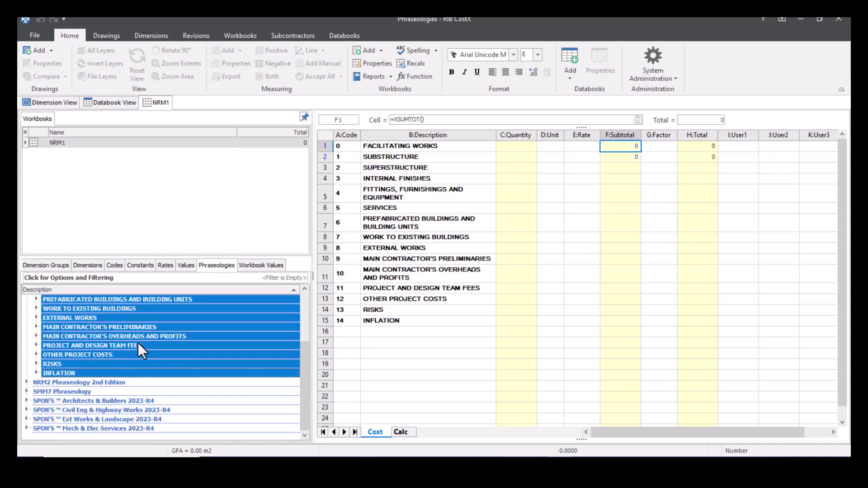
Add all the NRM1 main headings, from FACILITATING WORKS to INFLATION, to the workbook again starting at row 18
scroll(138, 344, "up", 3)
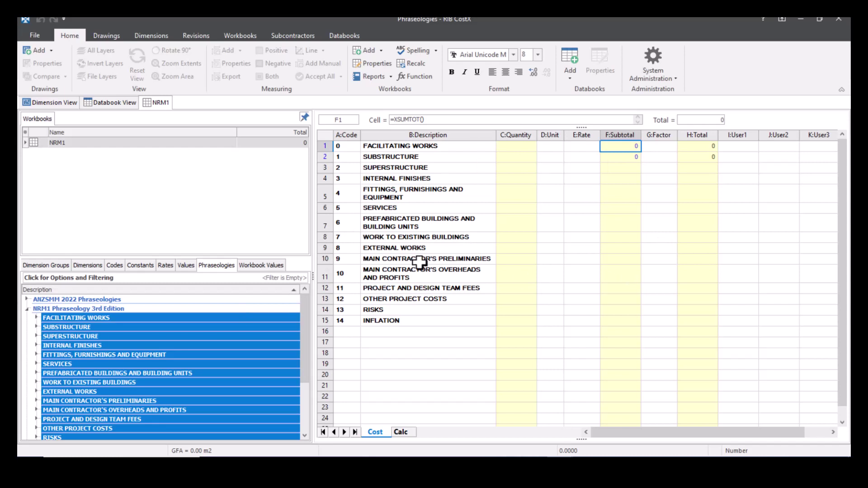
scroll(420, 262, "down", 4)
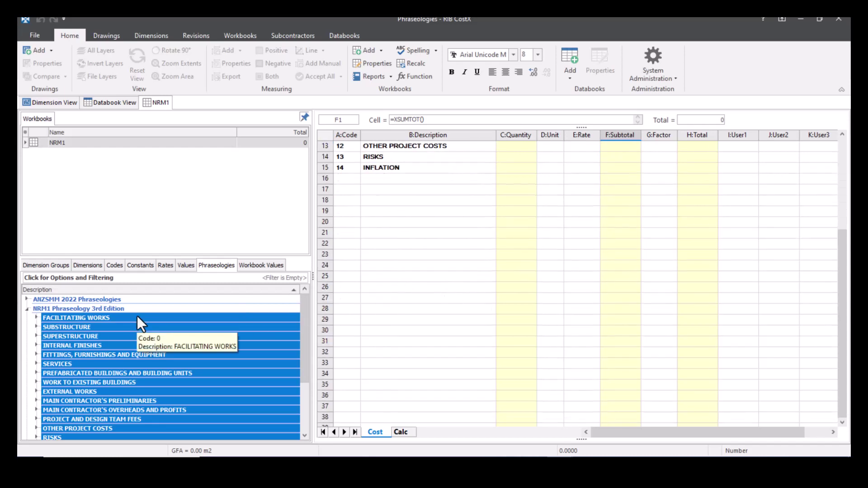
left_click_drag(137, 315, 449, 199)
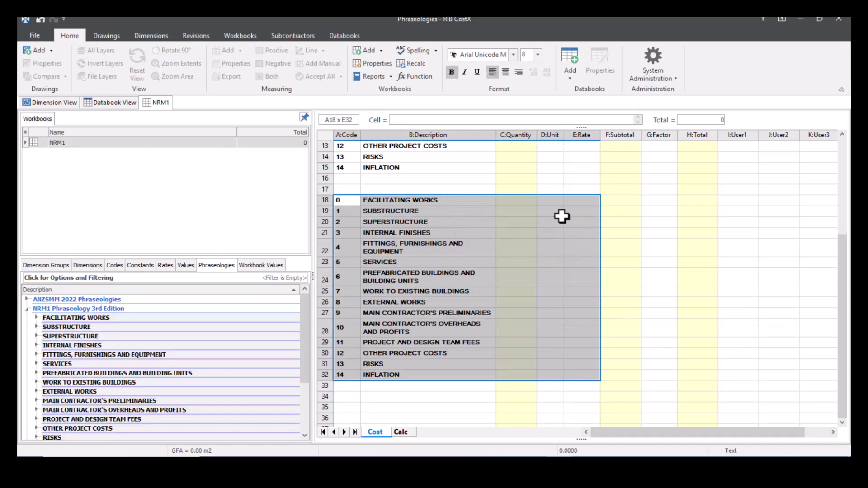
left_click(560, 212)
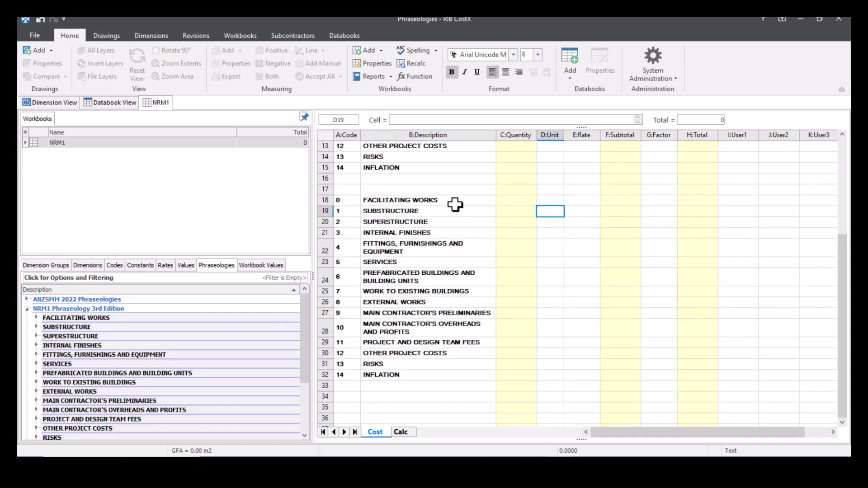
Fill the row 18 FACILITATING WORKS sub-sheet with the phraseologies from Toxic/hazardous/contaminated material treatment to Temporary diversion works, and delete the blank first row
double_click(614, 199)
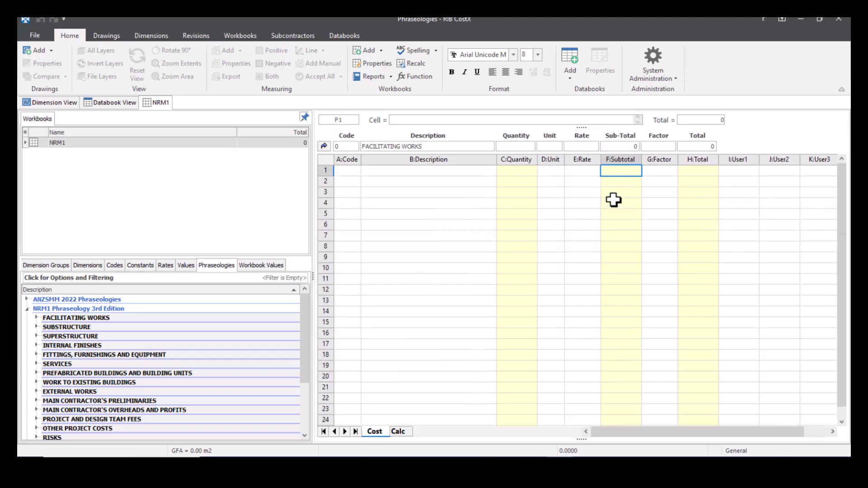
left_click(36, 318)
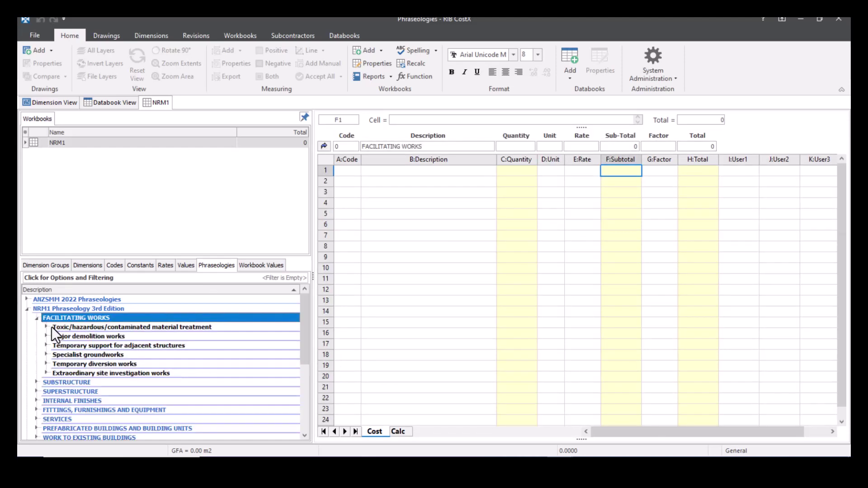
left_click(53, 326)
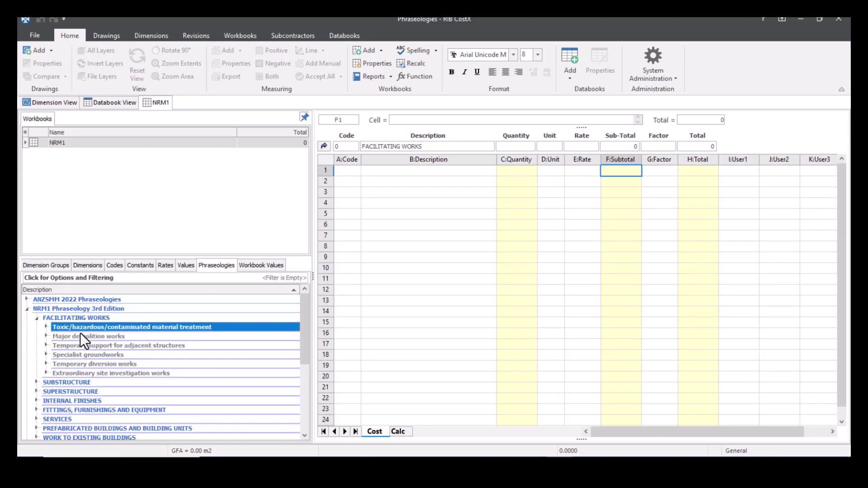
left_click(89, 364, "shift")
left_click_drag(83, 347, 461, 176)
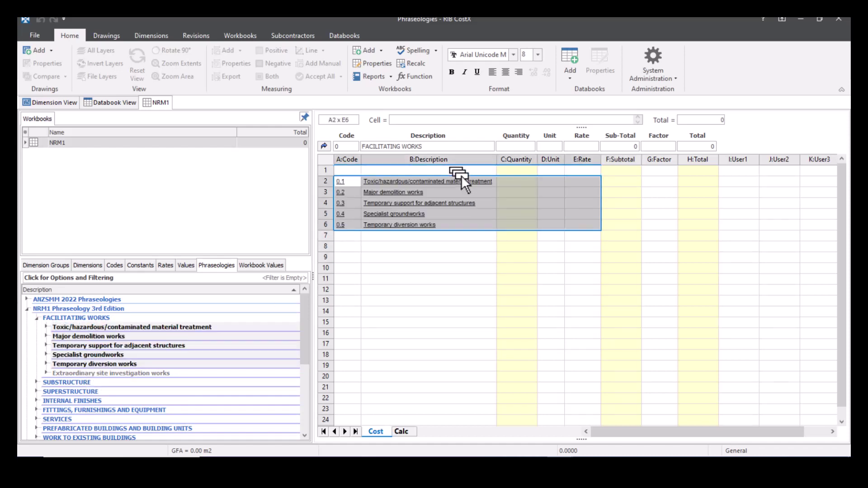
left_click(354, 170)
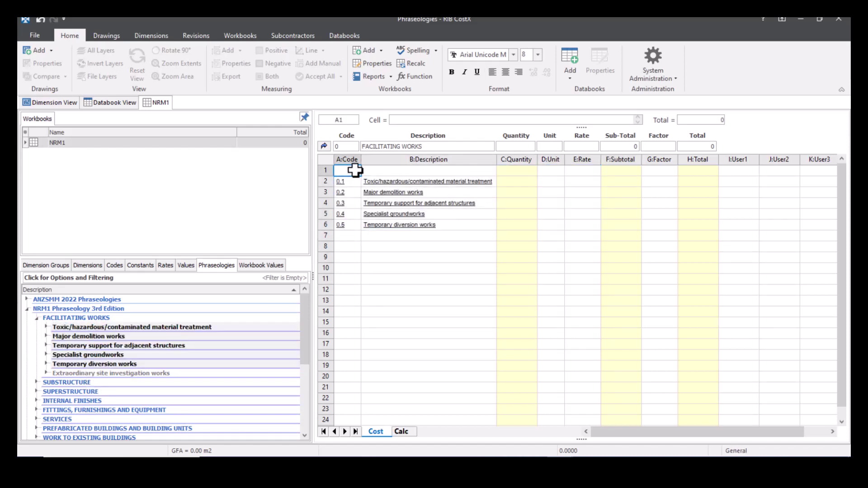
key("ctrl+Delete")
left_click(551, 226)
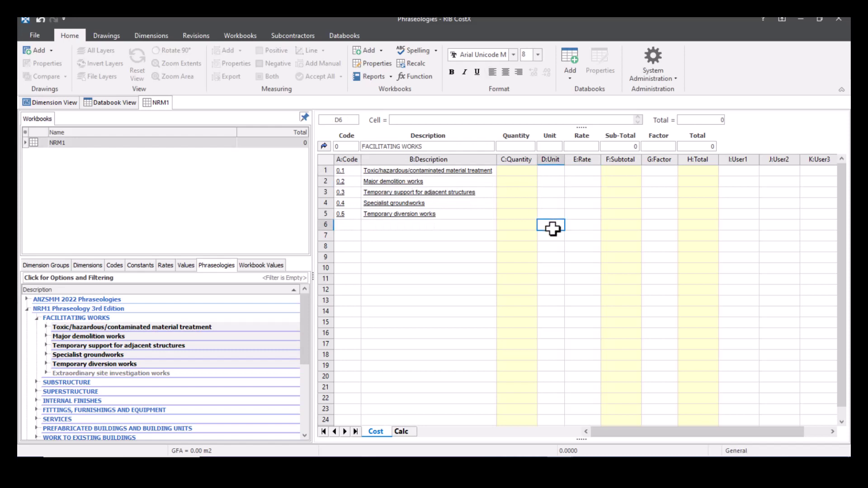
Add the Toxic or hazardous material removal phraseology to the sub-sheet of Toxic/hazardous/contaminated material treatment and return to the main headings
double_click(611, 172)
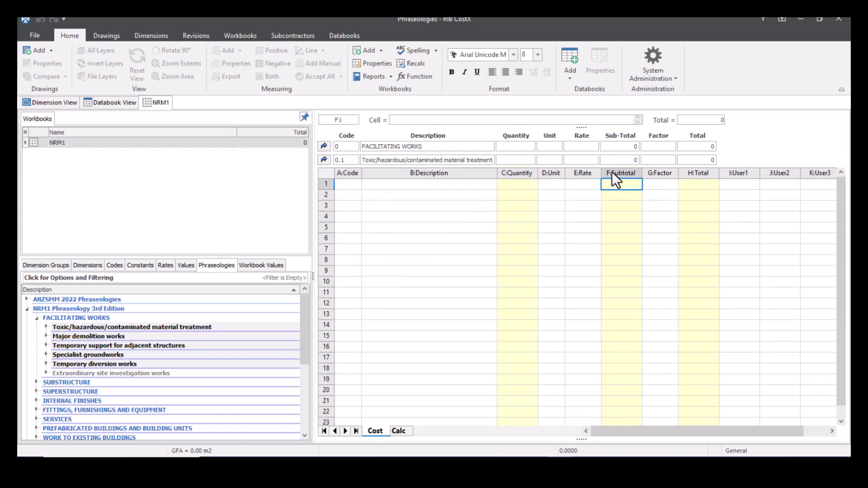
left_click(46, 327)
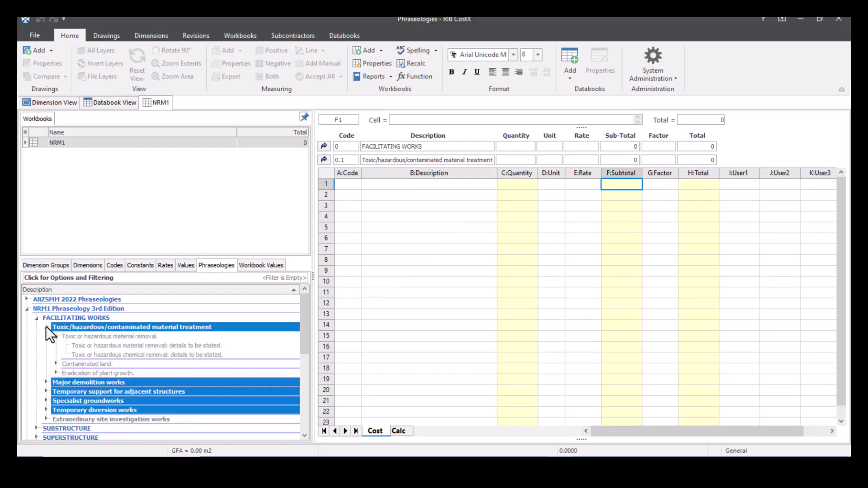
left_click(74, 336)
left_click_drag(85, 337, 425, 192)
left_click(473, 261)
left_click(393, 185)
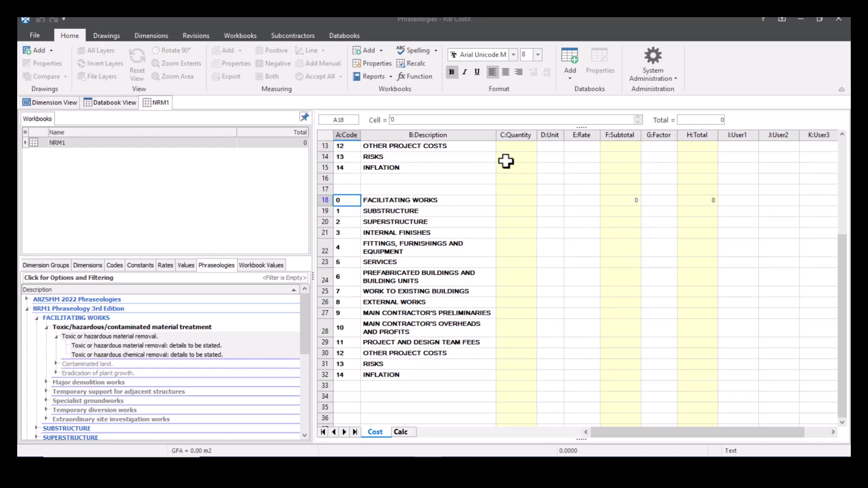
Enlarge the phraseology list's area, look through the SUBSTRUCTURE and SUPERSTRUCTURE branches and collapse the tree to the NRM1 main headings
left_click(49, 327)
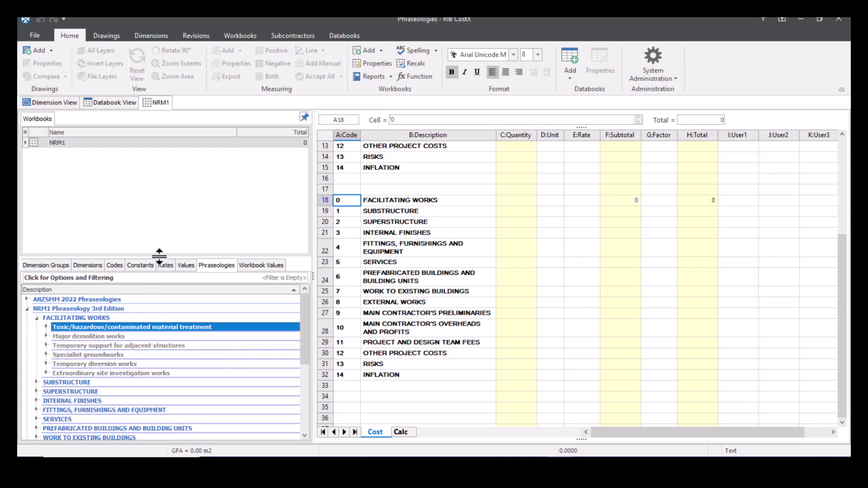
left_click_drag(152, 258, 156, 183)
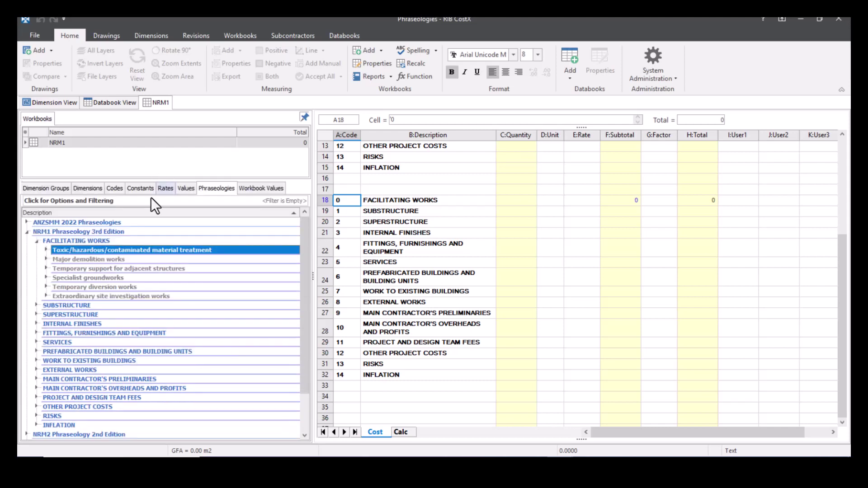
left_click(37, 305)
left_click(37, 324)
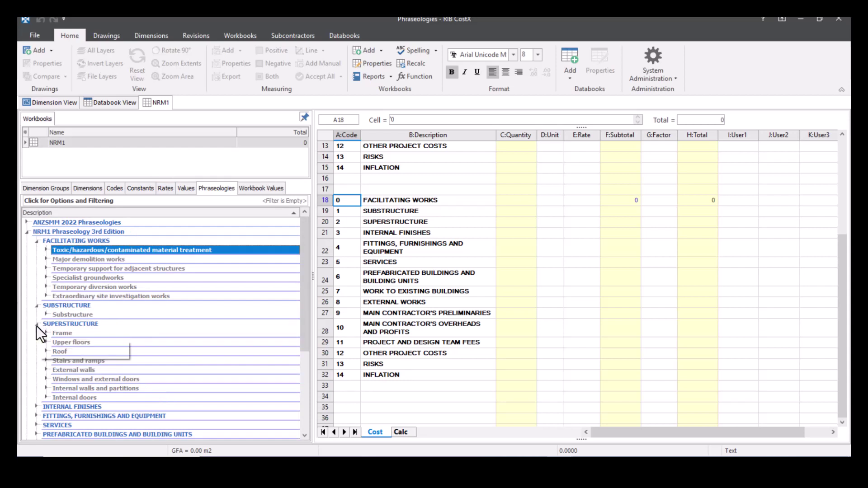
left_click(37, 324)
left_click(37, 305)
left_click(36, 241)
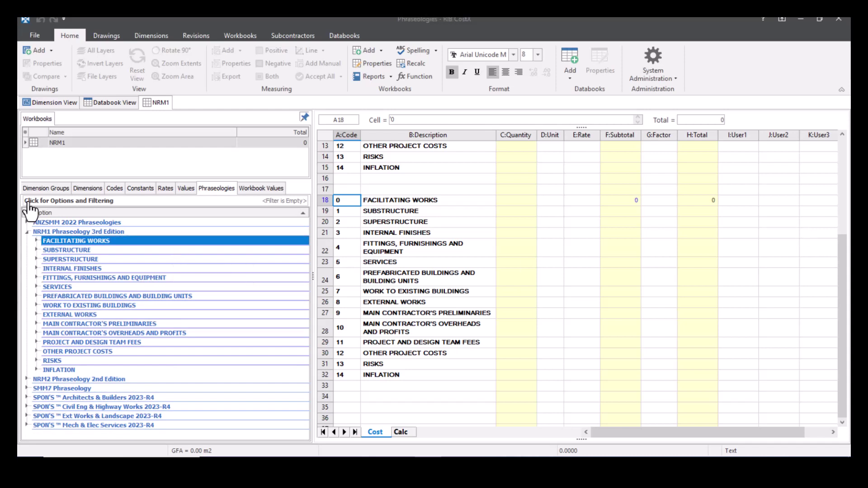
Show the phraseology search options and search the phraseologies for "Walls"
left_click(166, 204)
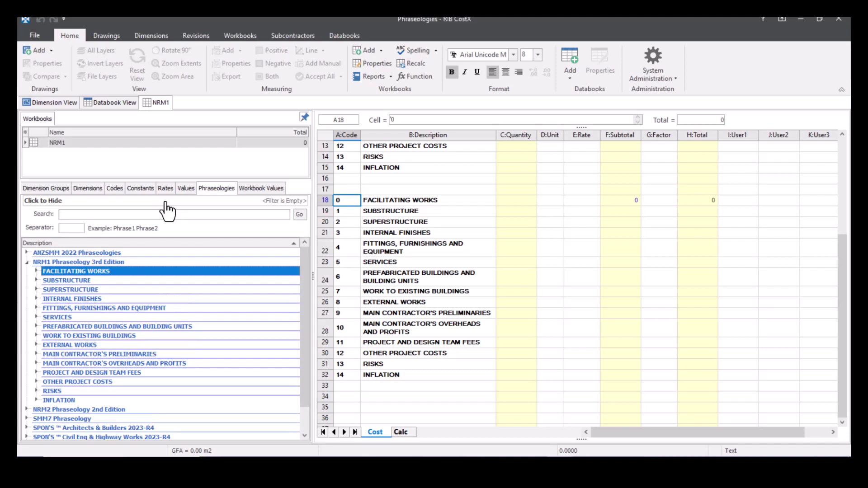
left_click(119, 215)
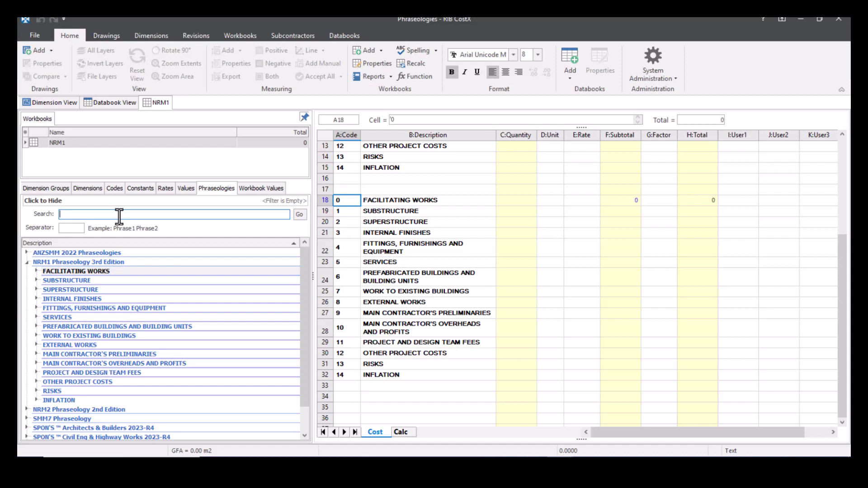
type("Walls")
key("Return")
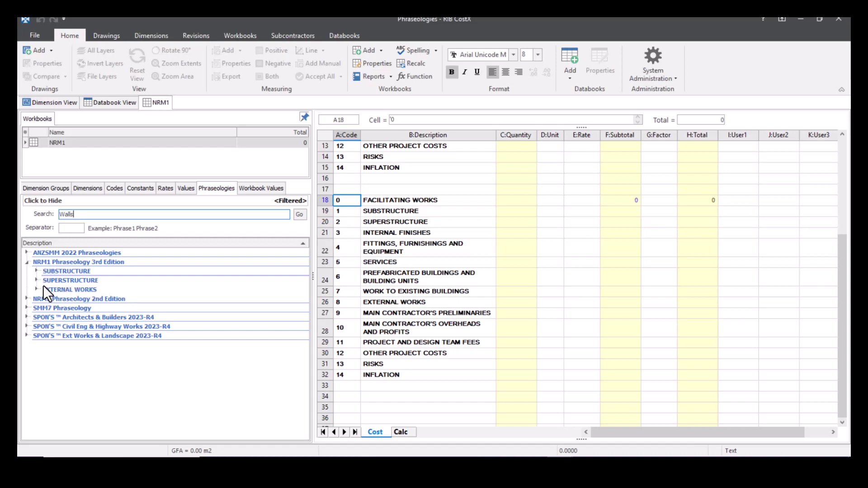
Examine the filtered SUBSTRUCTURE and SUPERSTRUCTURE entries of the NRM1 Phraseology 3rd Edition and collapse its branches
left_click(36, 271)
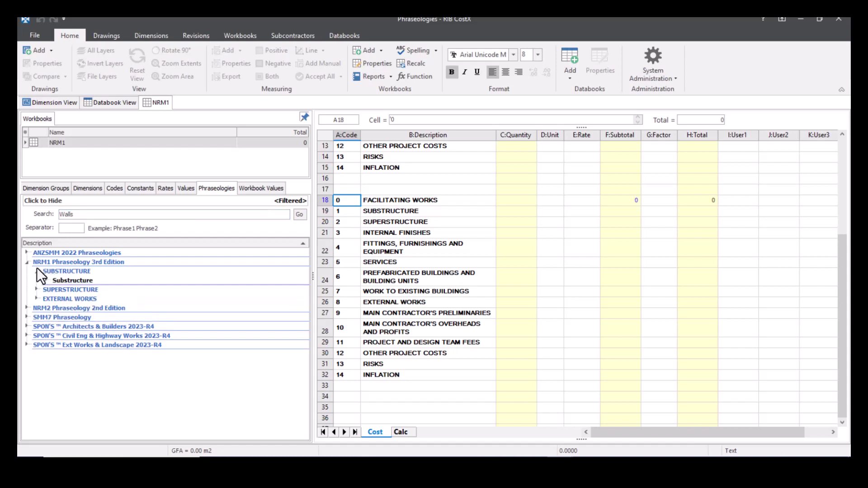
left_click(46, 280)
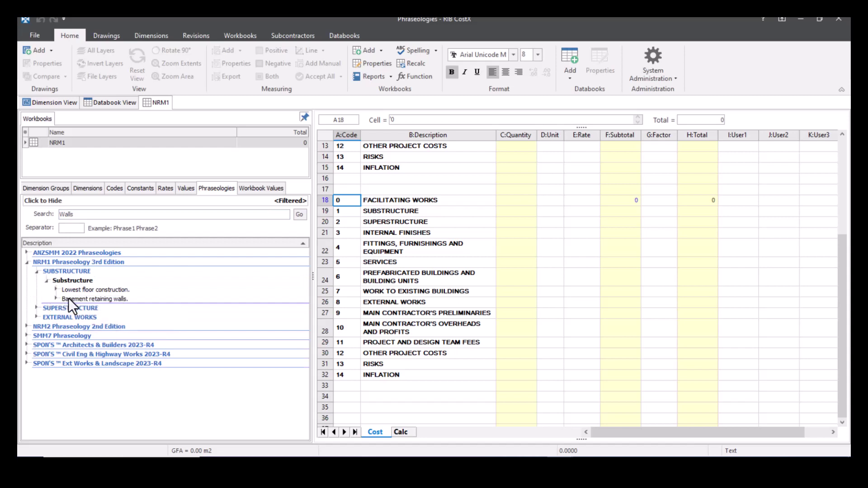
left_click(60, 289)
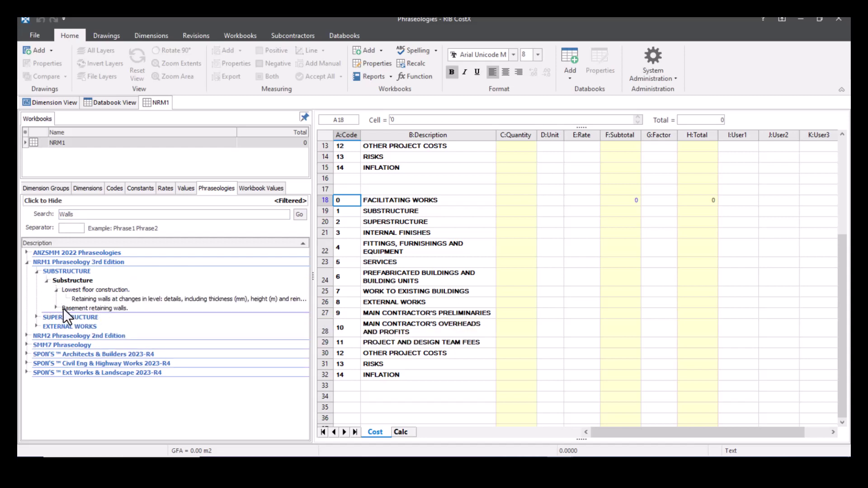
left_click(36, 316)
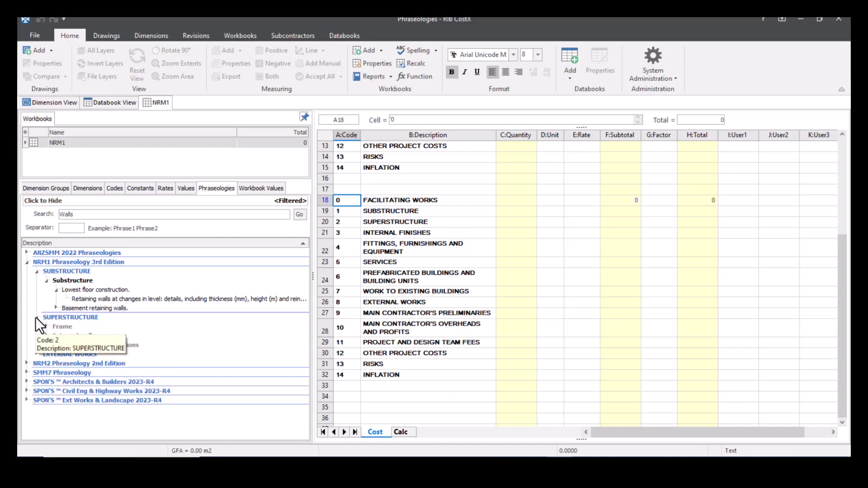
left_click(36, 317)
left_click(46, 281)
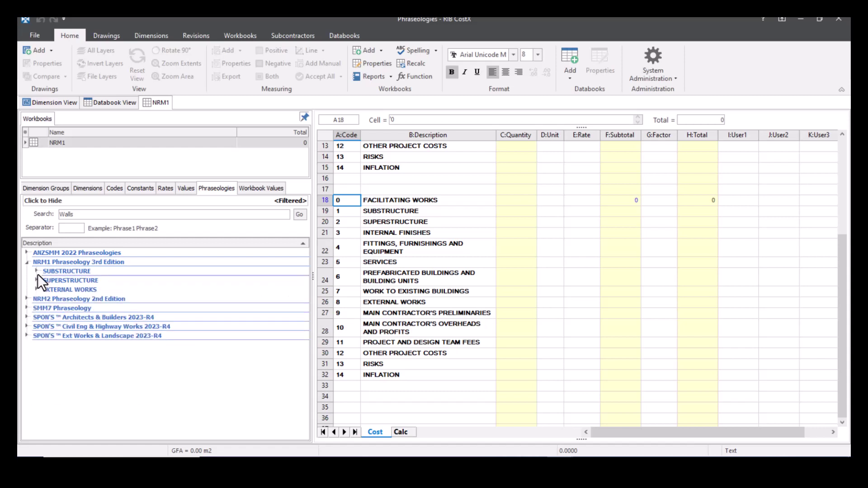
left_click(37, 272)
left_click(26, 262)
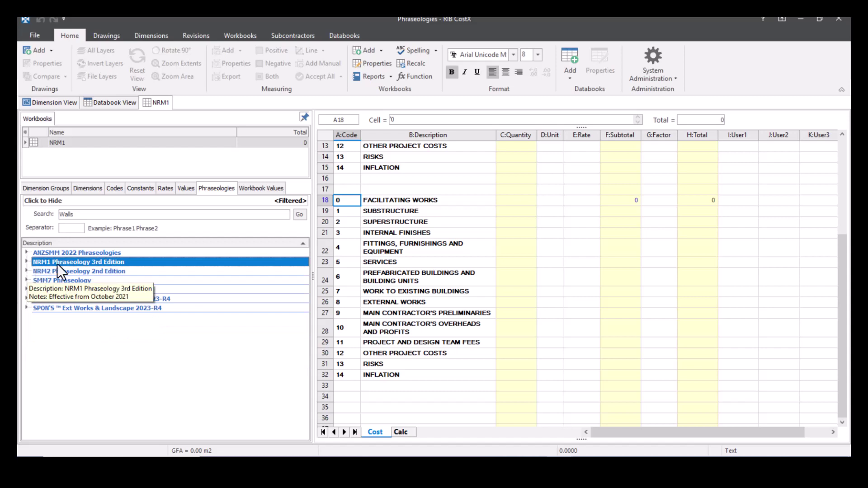
Delete the duplicate main headings in rows 18 to 32, columns A to H, together with their sub-sheets
left_click_drag(346, 200, 707, 373)
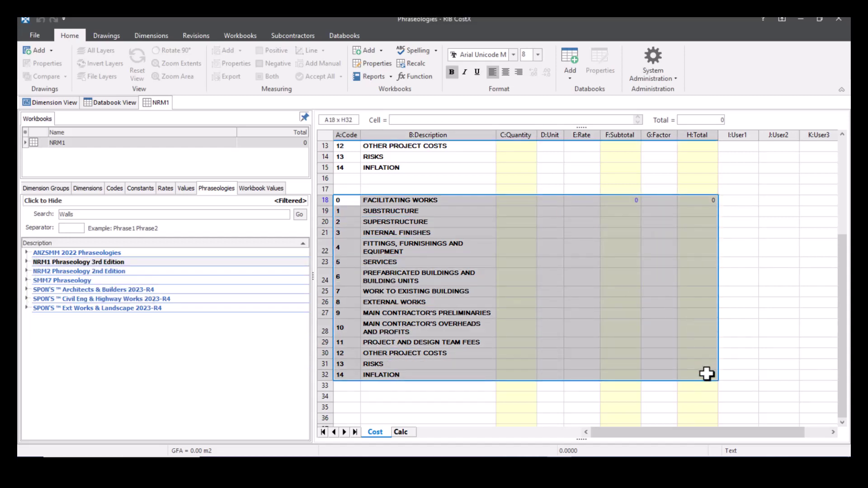
key("Delete")
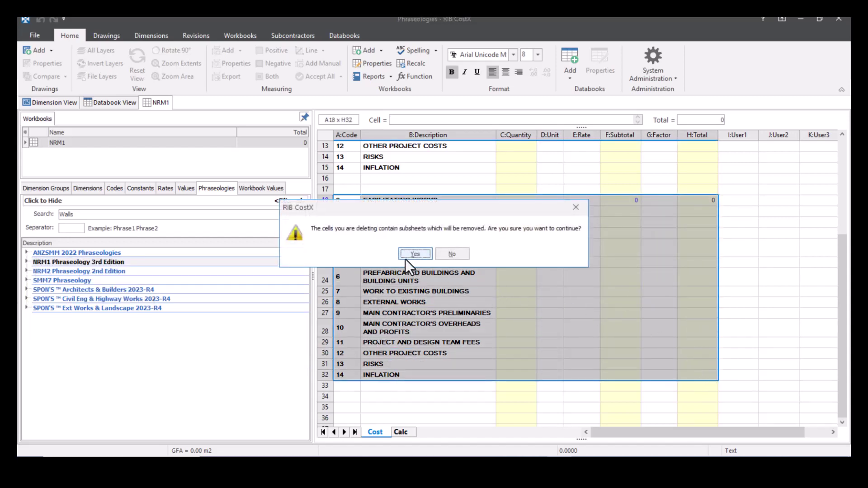
left_click(408, 257)
scroll(519, 259, "up", 4)
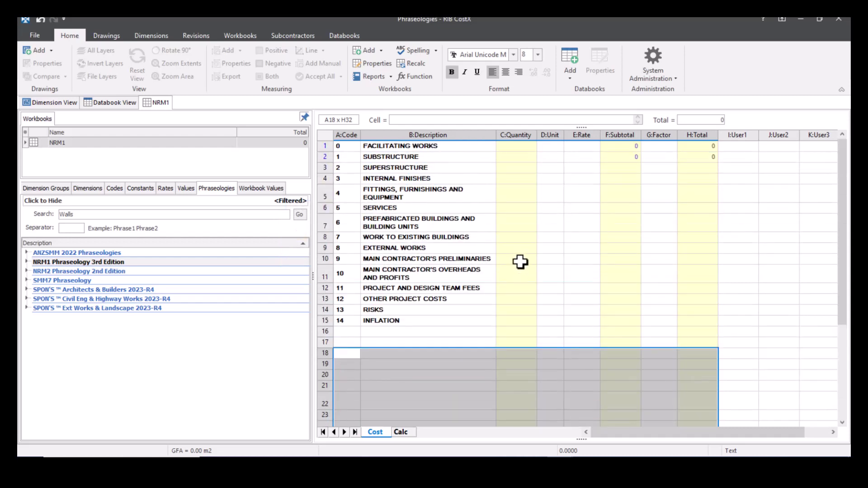
Clear the "Walls" phraseology search, hide the search options and expand the NRM1 Phraseology 3rd Edition to its main headings
left_click(679, 259)
left_click(229, 213)
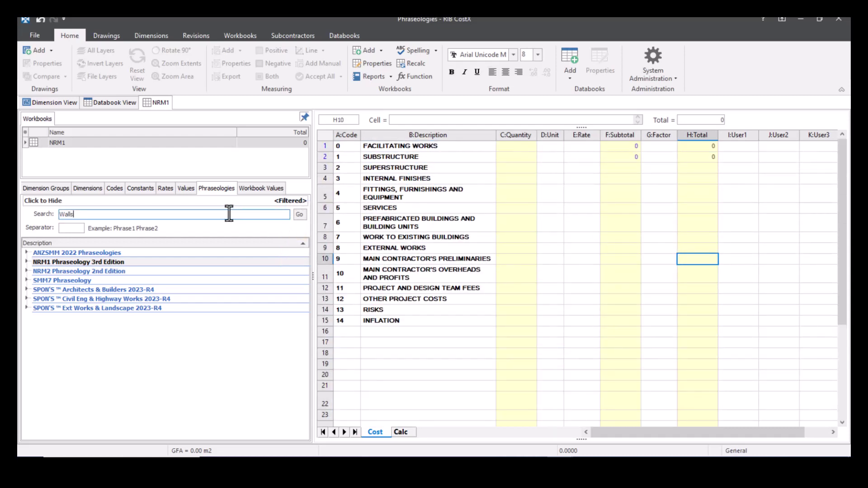
left_click_drag(229, 213, 27, 213)
key("Delete")
left_click(43, 201)
left_click(26, 231)
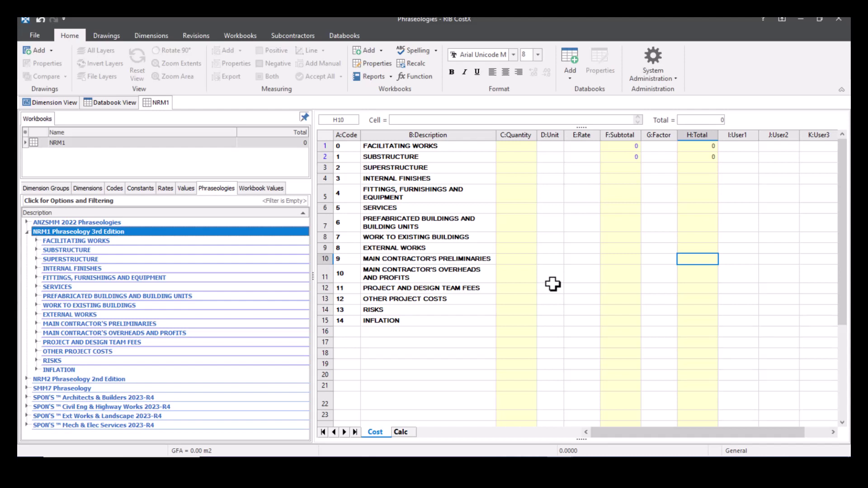
Look up plain tiling rate item AB15.02.002 under group 18.01 of the SPON'S Architects & Builders Rates 2023-R4 library
left_click(165, 187)
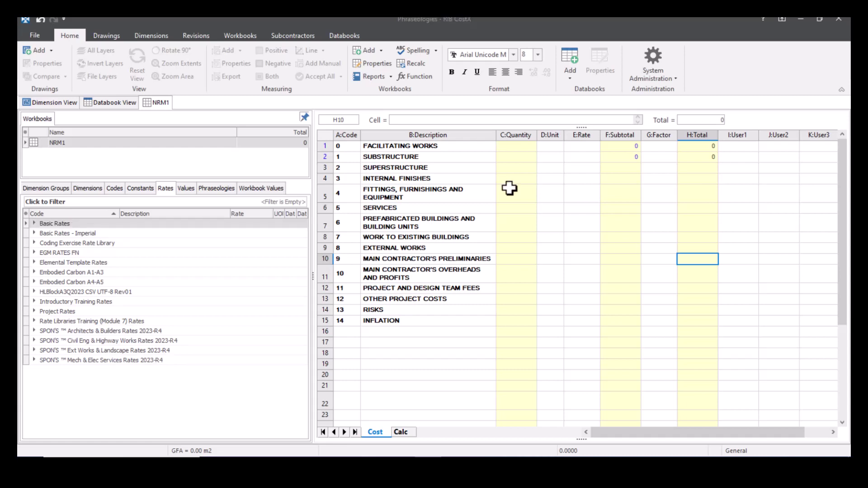
left_click(34, 331)
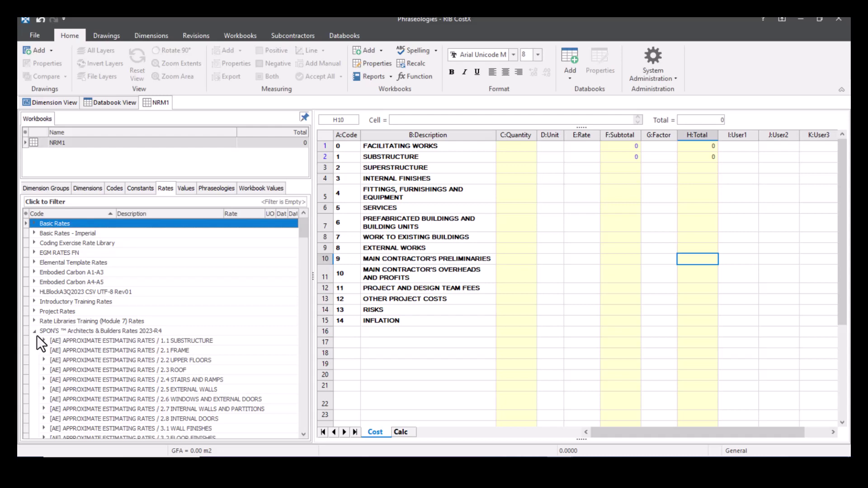
scroll(36, 337, "down", 20)
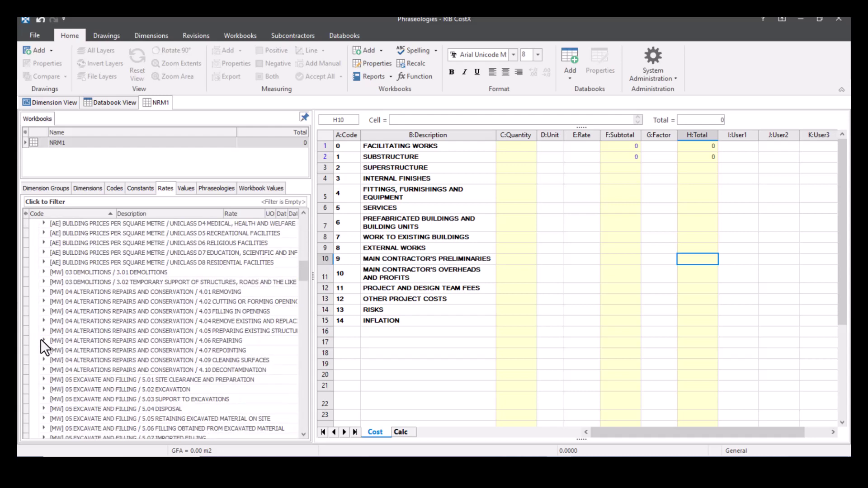
scroll(41, 339, "down", 12)
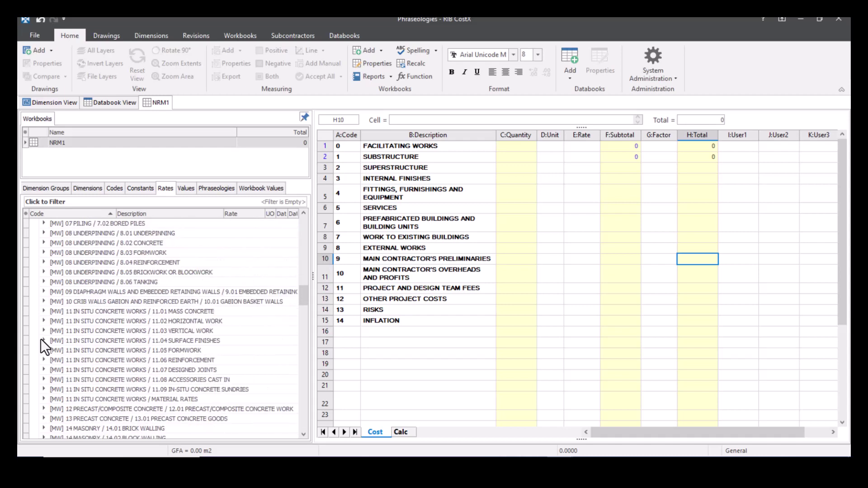
scroll(41, 339, "down", 13)
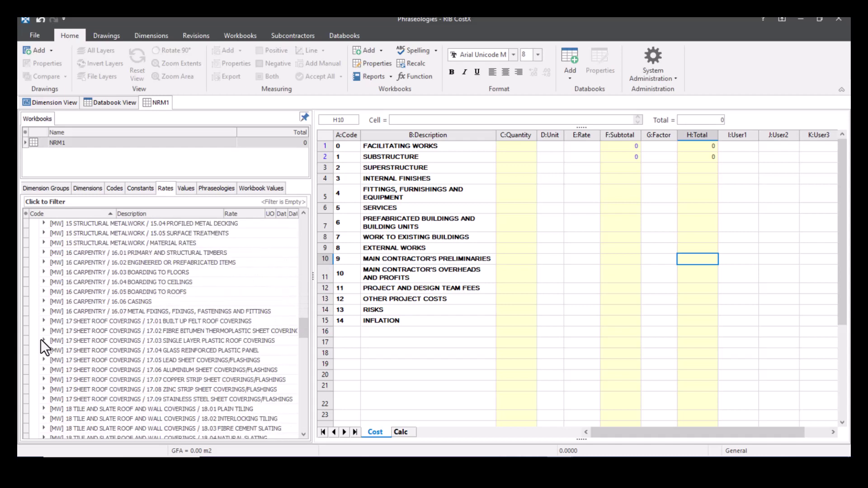
scroll(41, 339, "down", 2)
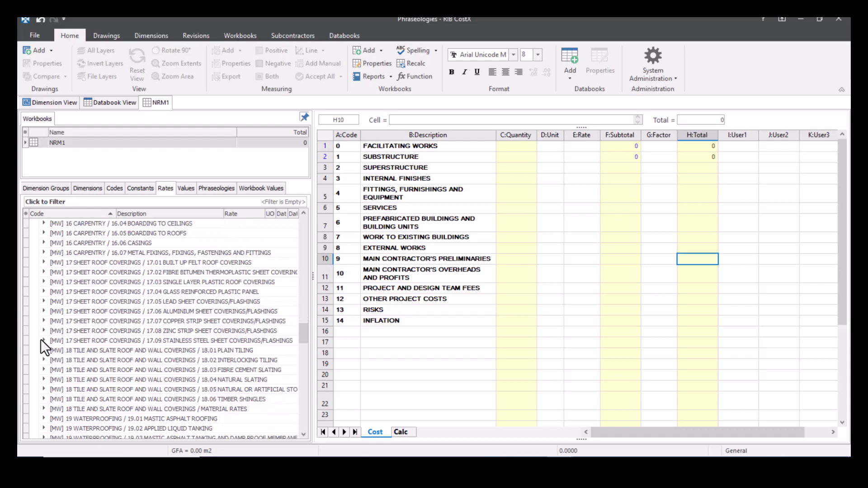
scroll(41, 339, "down", 1)
left_click(44, 321)
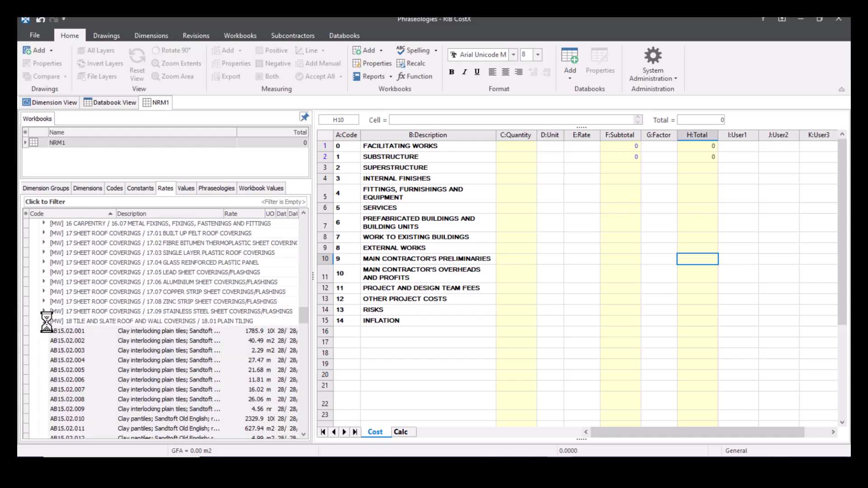
left_click(160, 340)
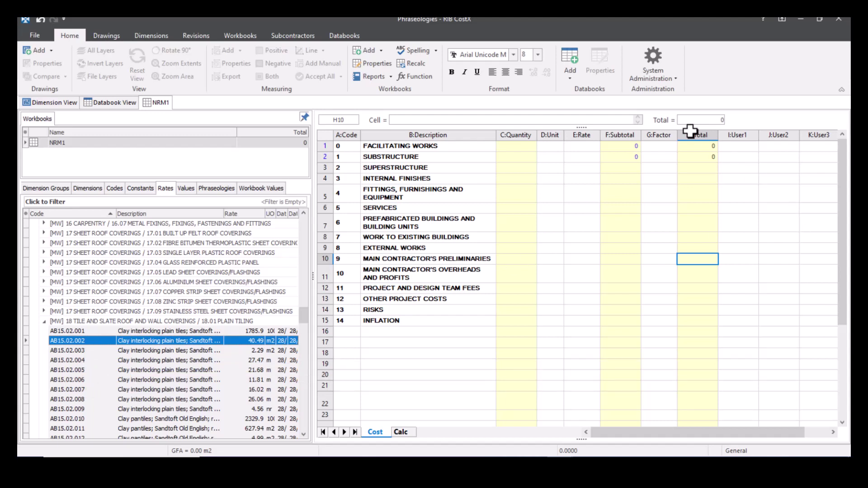
Open the NRM1 Phraseology 3rd Edition for editing in System Administration and expand SUPERSTRUCTURE, Roof down to the Roof coverings phrases
left_click(663, 65)
left_click(693, 215)
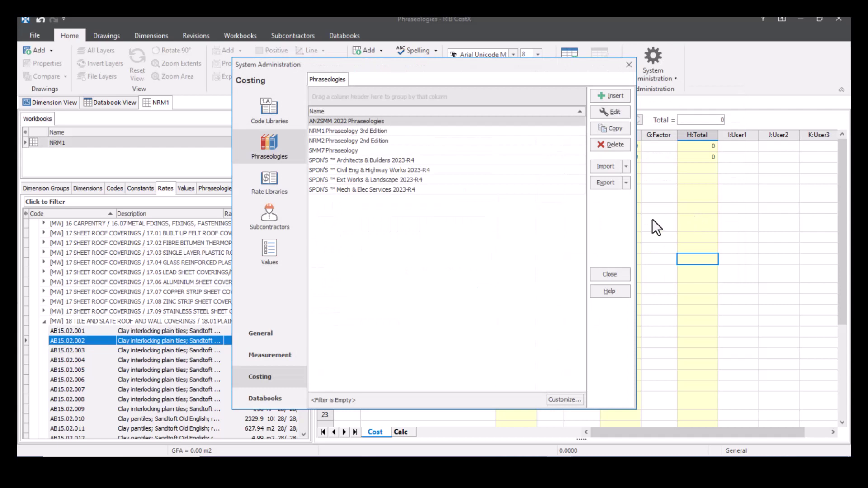
left_click(364, 132)
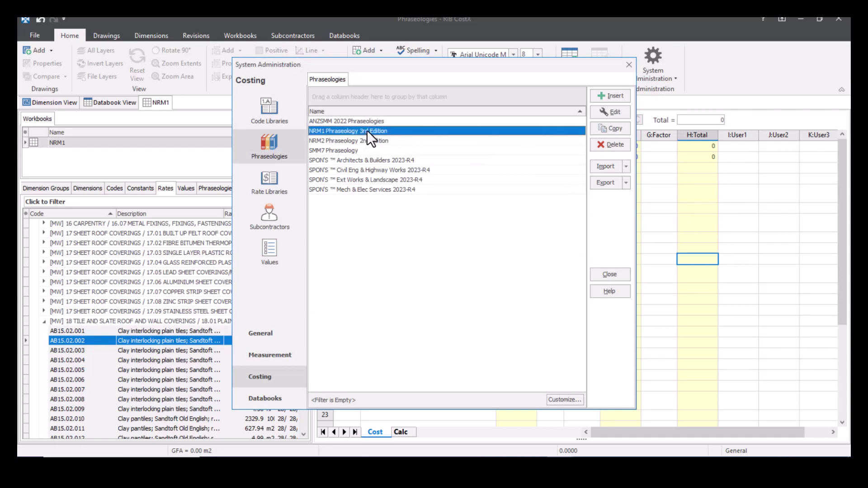
left_click(609, 111)
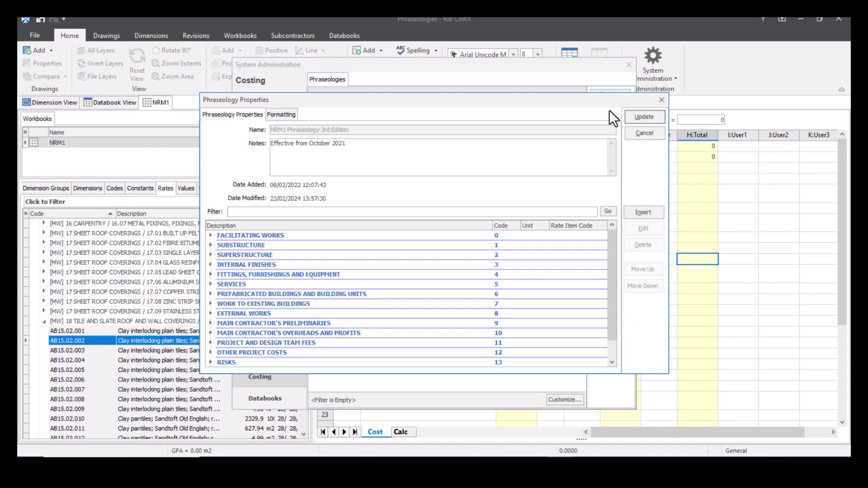
left_click(209, 255)
left_click(221, 283)
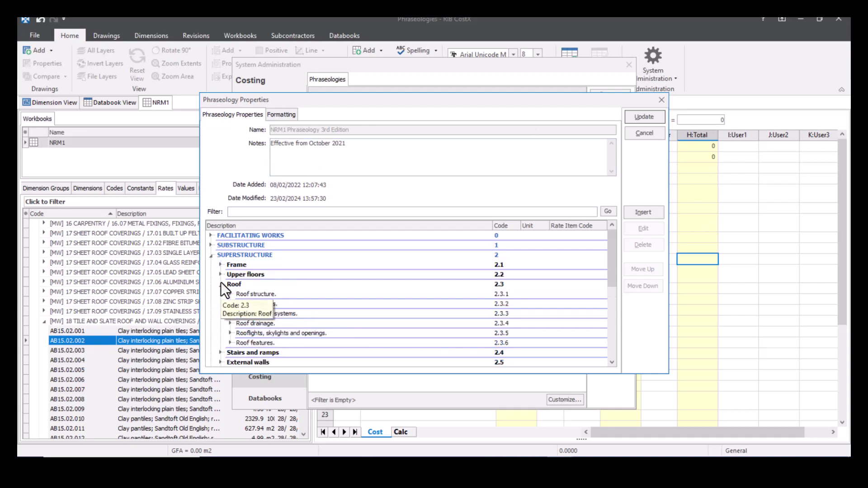
left_click(231, 303)
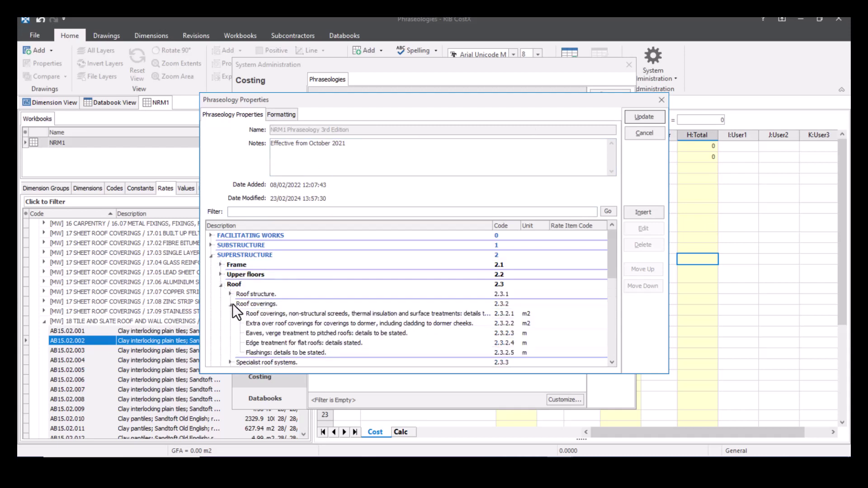
Set the rate item code of roof coverings phrase 2.3.2.1 to AB15.02.002 and save the phrase and phraseology
left_click(355, 313)
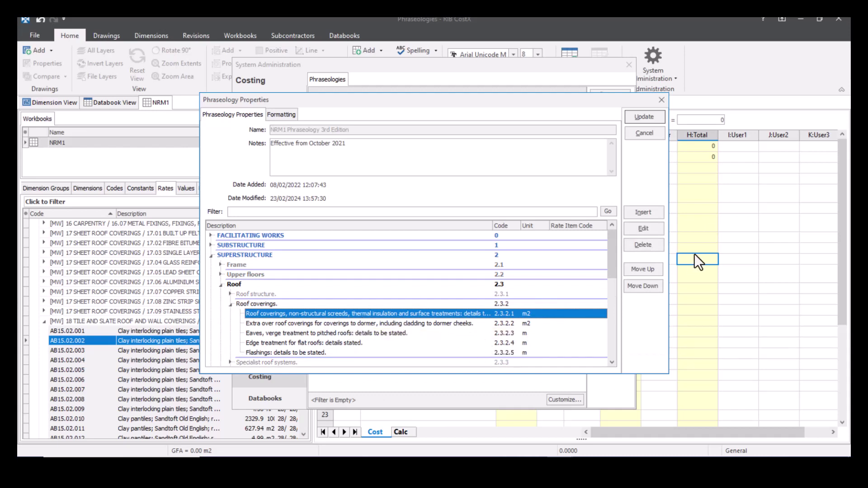
left_click(650, 232)
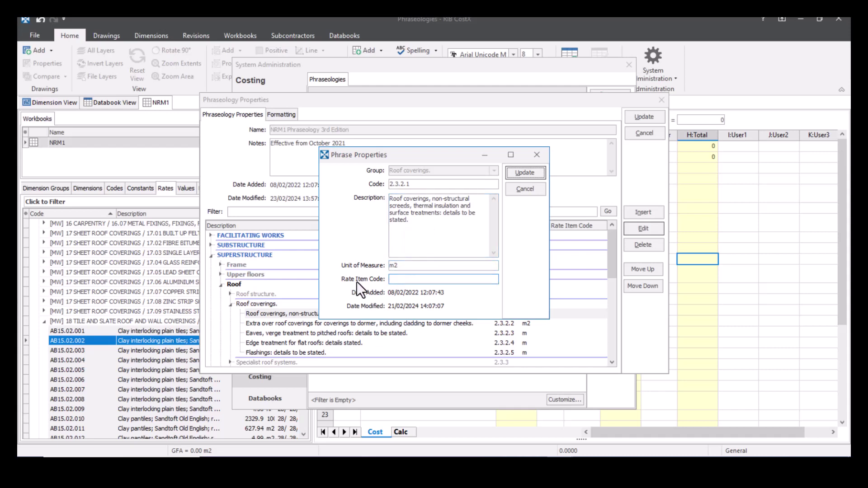
left_click(404, 280)
type("AB1")
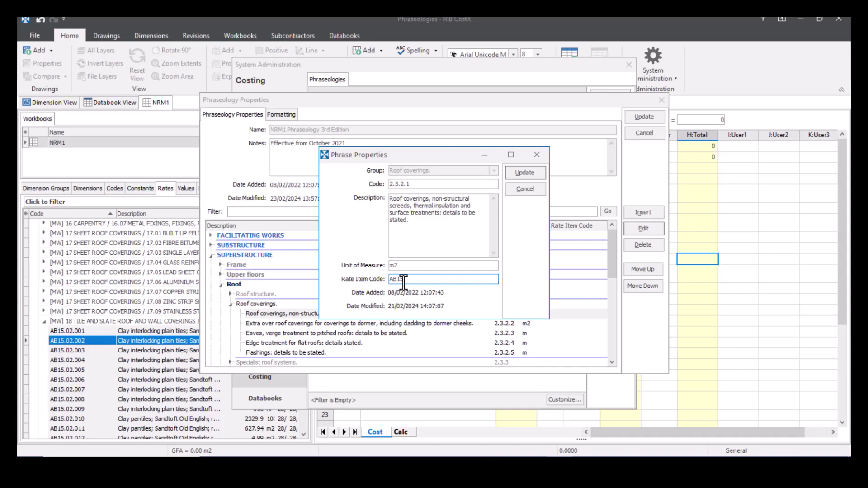
type("5.02.002")
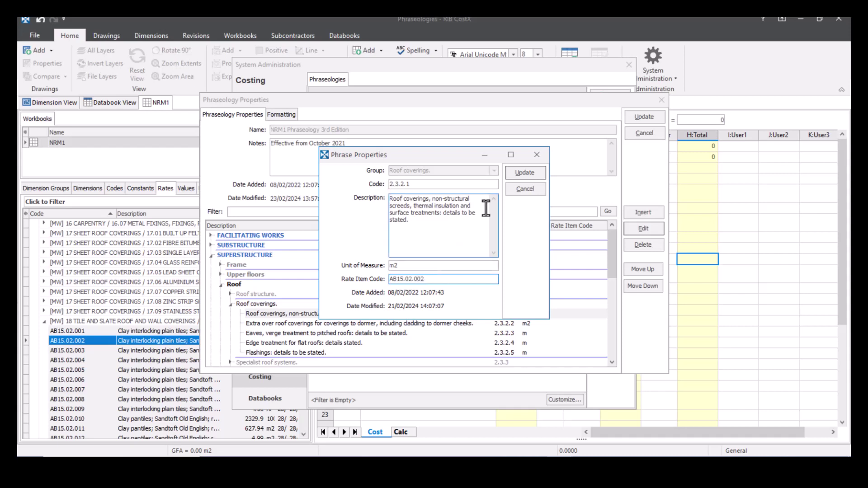
left_click(514, 172)
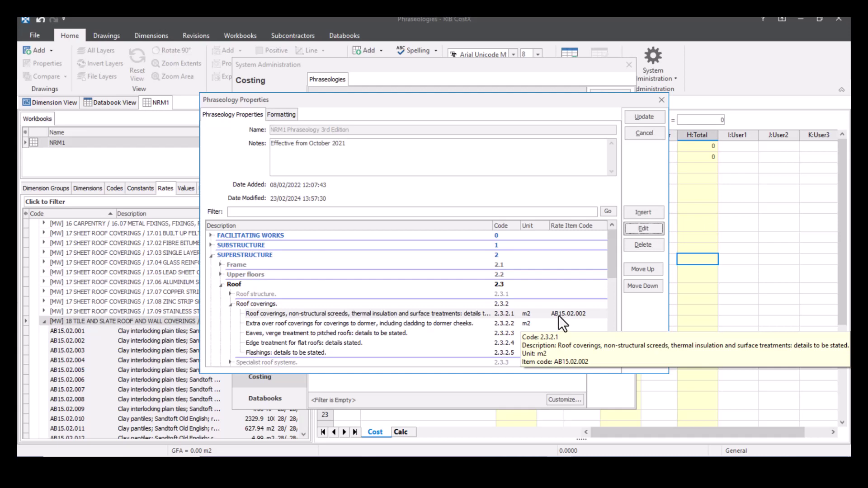
left_click(646, 115)
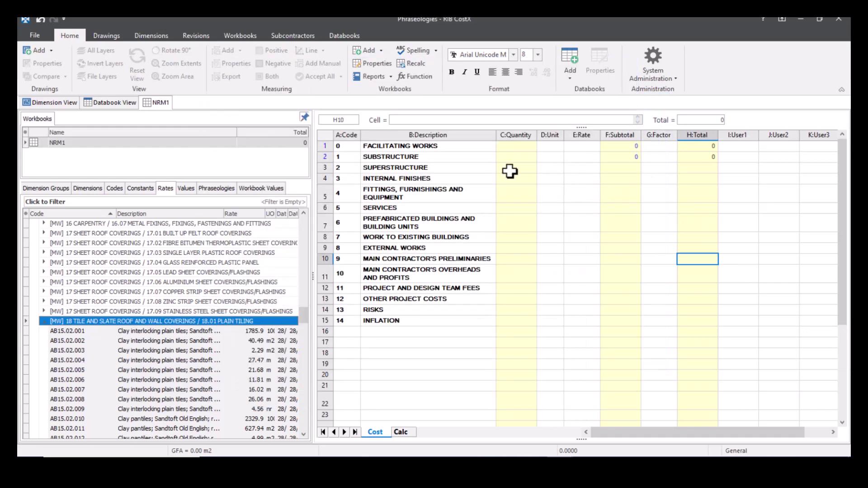
Set the NRM1 workbook's default rate library to SPON'S Architects & Builders Rates 2023-R4
left_click(240, 36)
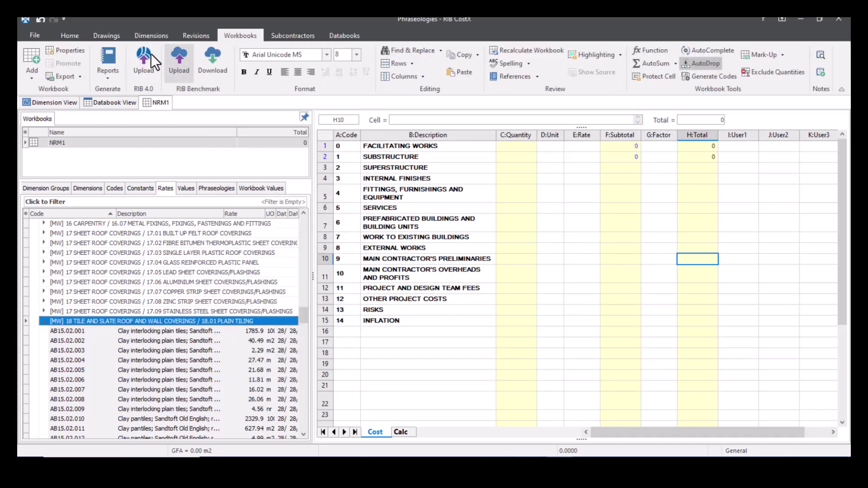
left_click(75, 50)
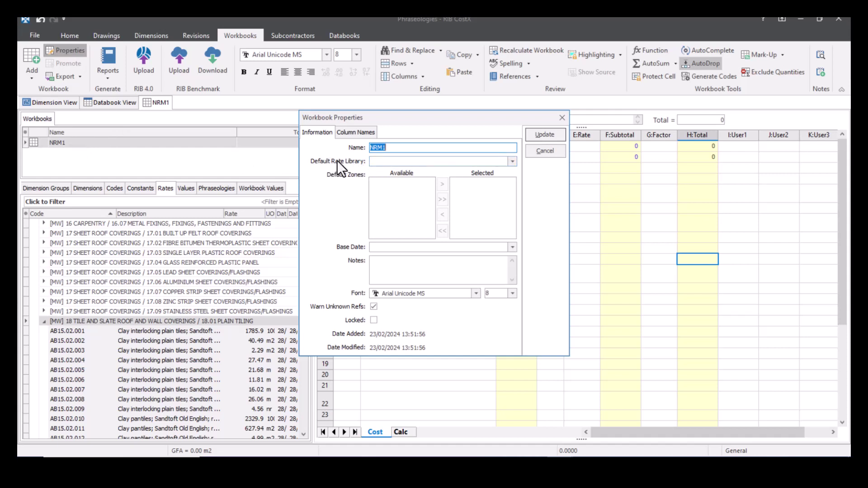
left_click(512, 161)
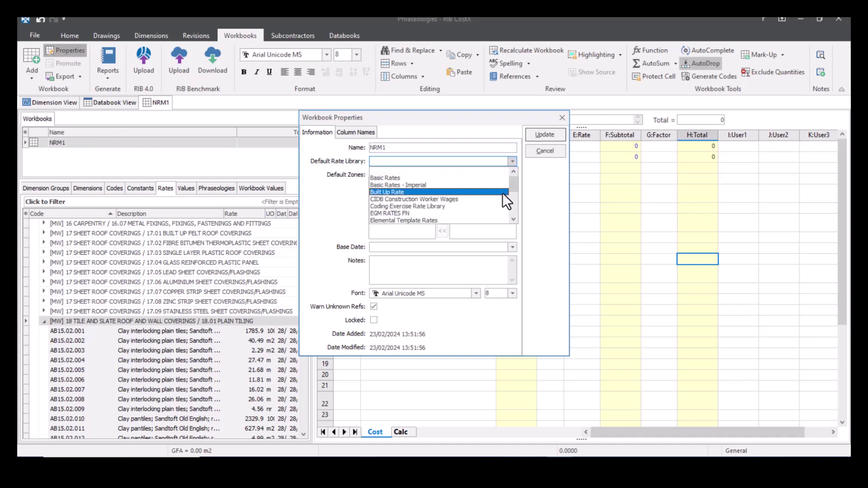
scroll(501, 202, "down", 5)
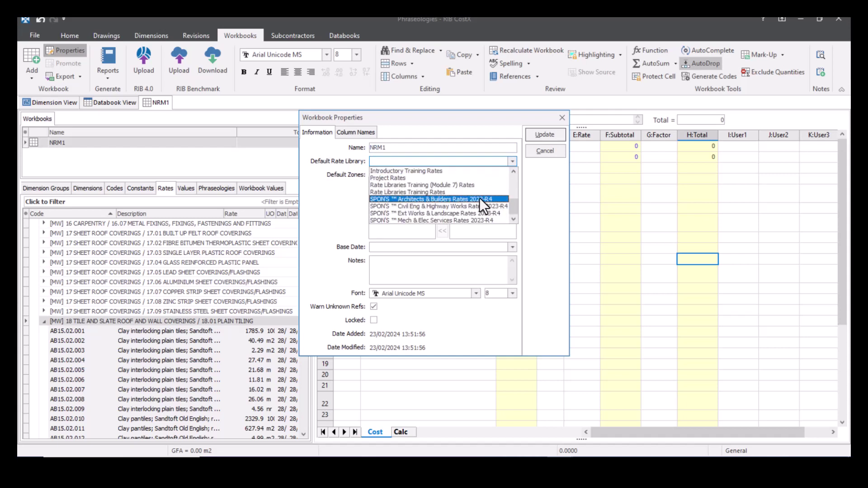
left_click(452, 201)
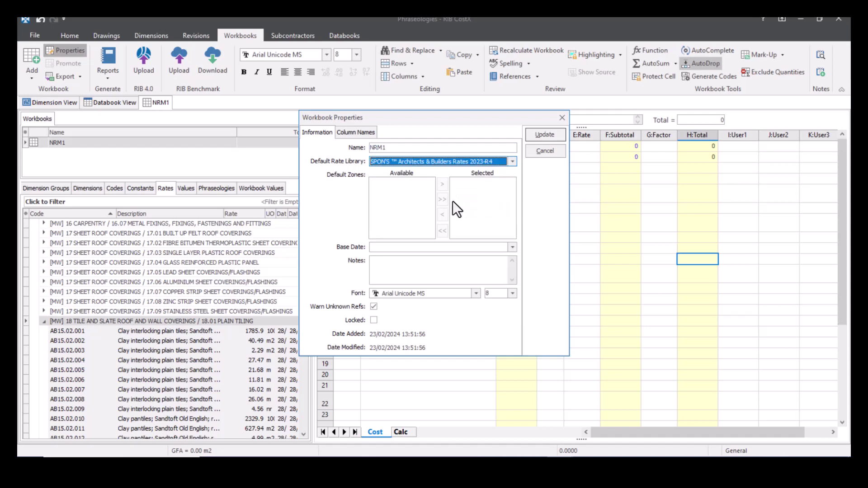
left_click(545, 136)
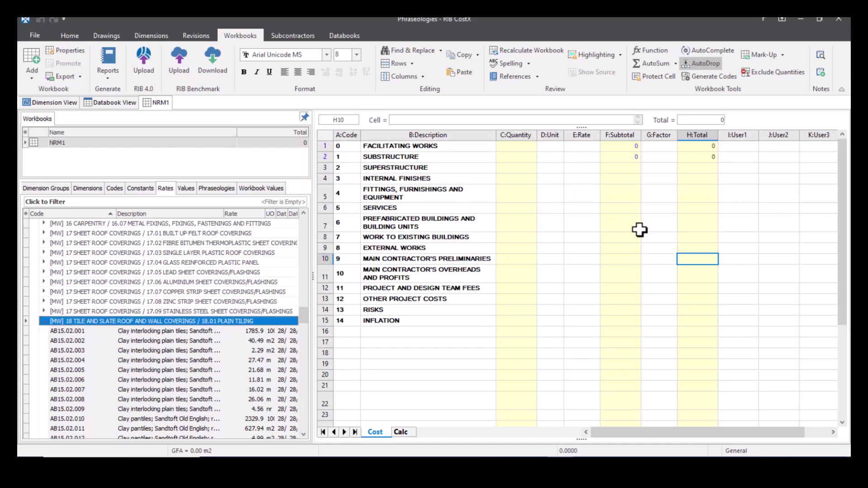
Create the SUPERSTRUCTURE sub-sheet from its subtotal cell and insert the NRM1 headings from Frame to Internal doors, starting in row 1
left_click(43, 321)
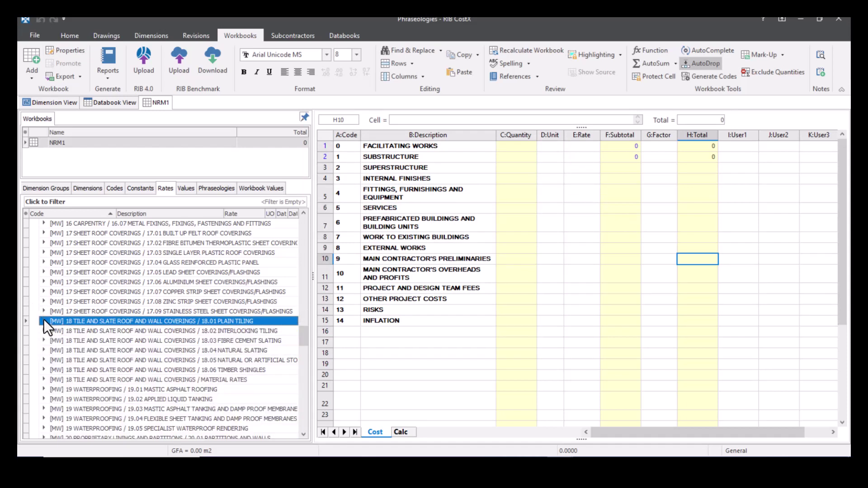
left_click(217, 188)
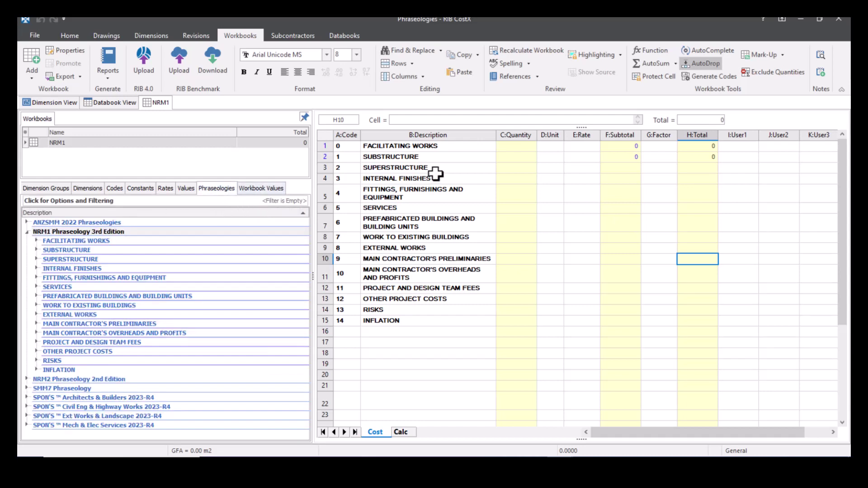
left_click(611, 166)
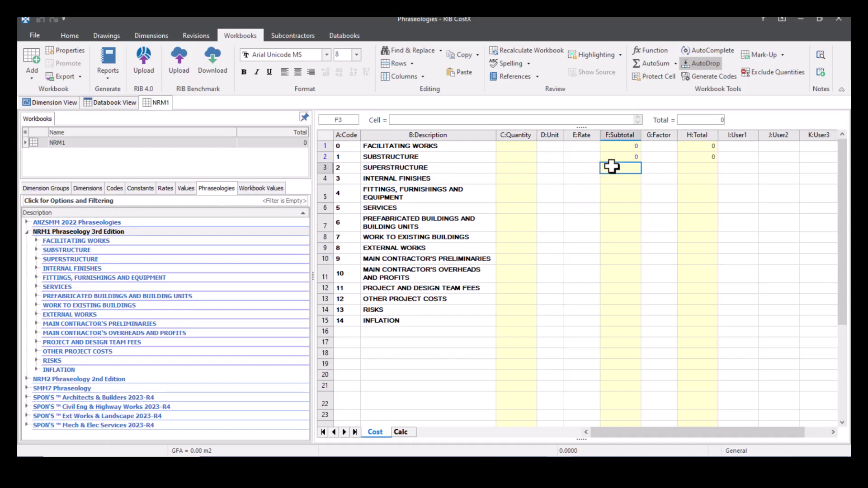
double_click(611, 166)
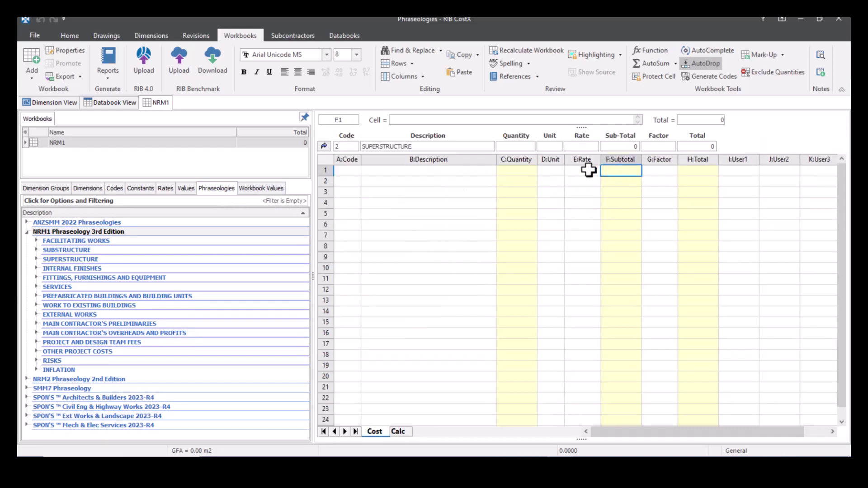
left_click(36, 259)
left_click(58, 268)
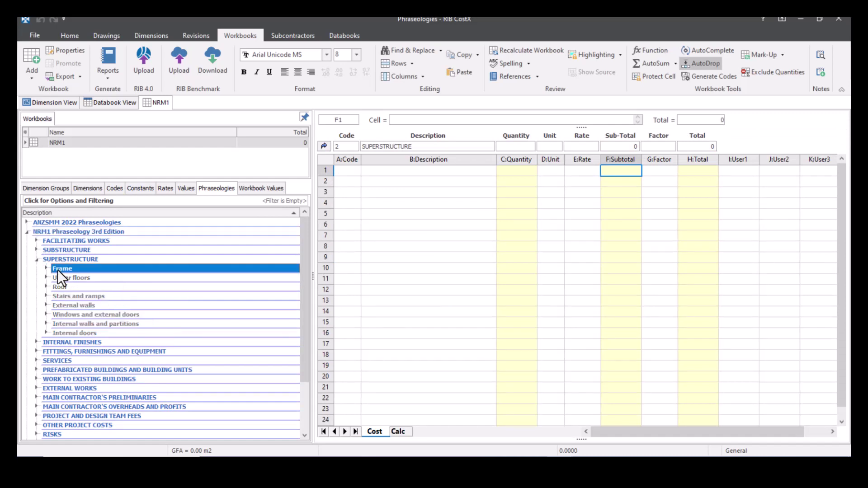
left_click(78, 333, "shift")
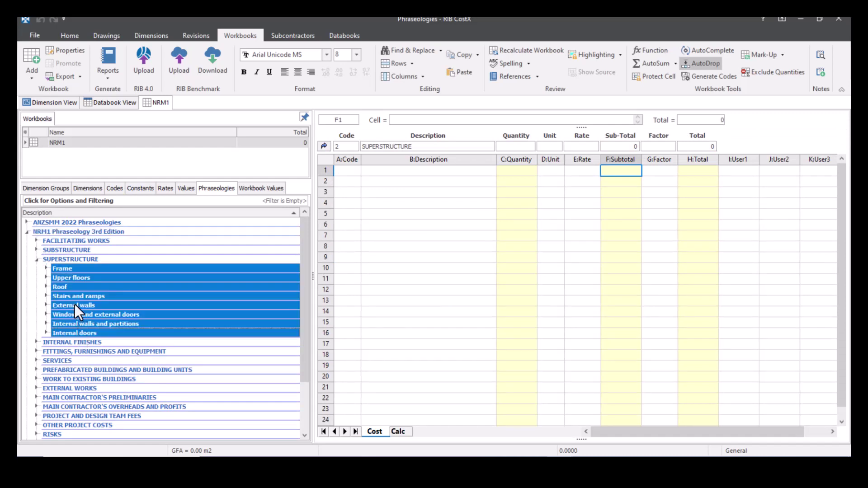
left_click_drag(74, 304, 403, 169)
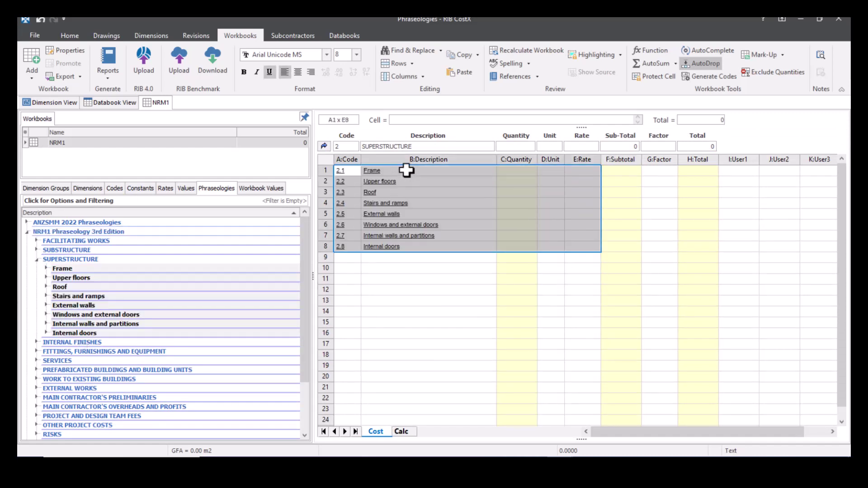
left_click(574, 194)
left_click(608, 192)
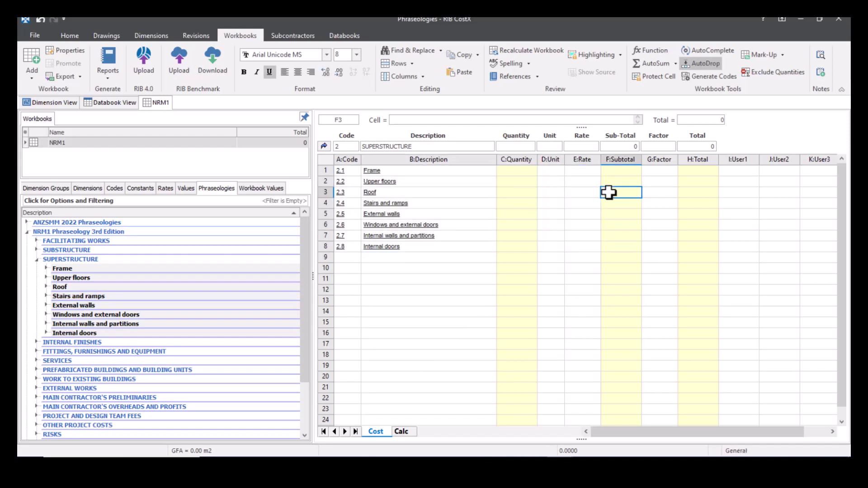
Create the Roof sub-sheet from its subtotal cell and insert the NRM1 headings from Roof structure to Roof features, starting in row 1
double_click(607, 194)
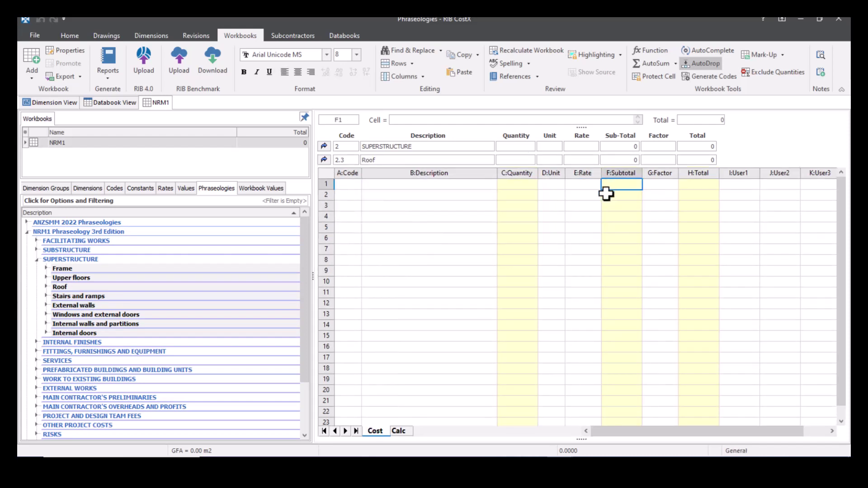
left_click(47, 286)
left_click(66, 294)
left_click(84, 341, "shift")
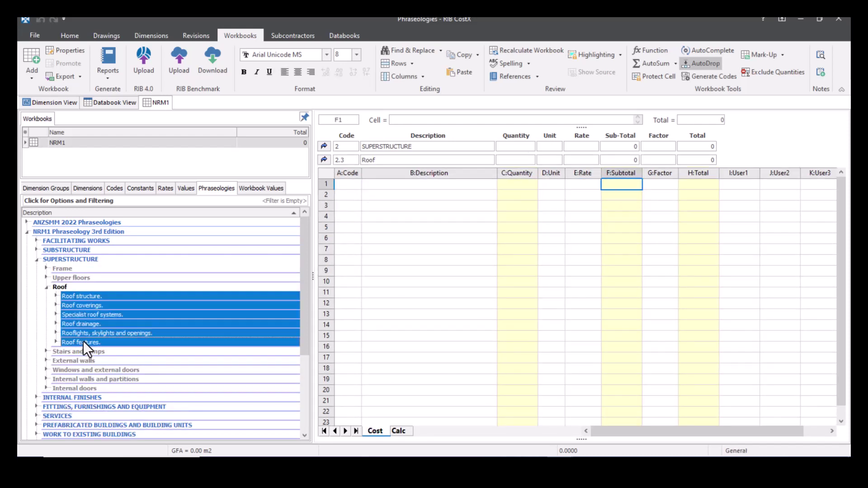
left_click_drag(84, 341, 495, 185)
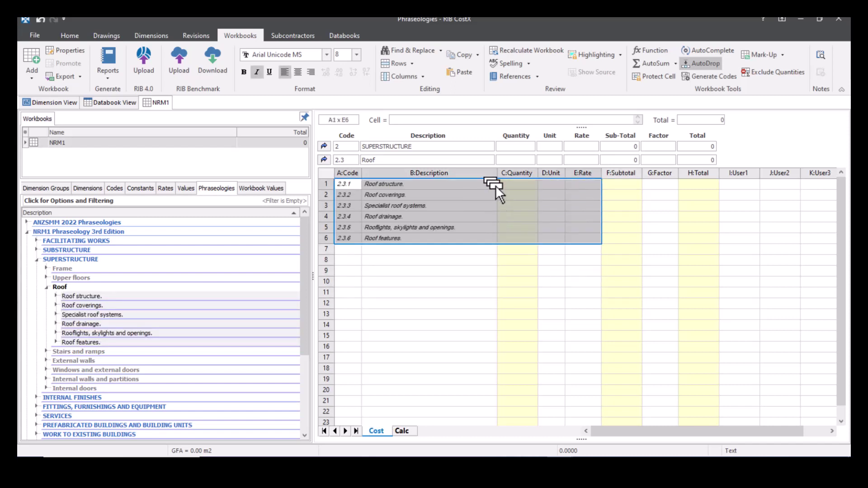
left_click(626, 184)
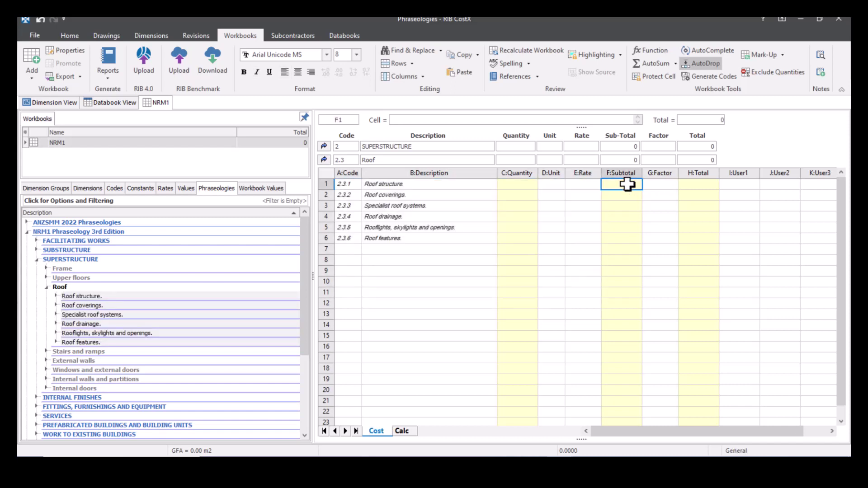
double_click(627, 184)
left_click(325, 174)
Create the Roof coverings sub-sheet from its subtotal cell, insert phrase 2.3.2.1 in row 1 and check its rate cell
left_click(633, 195)
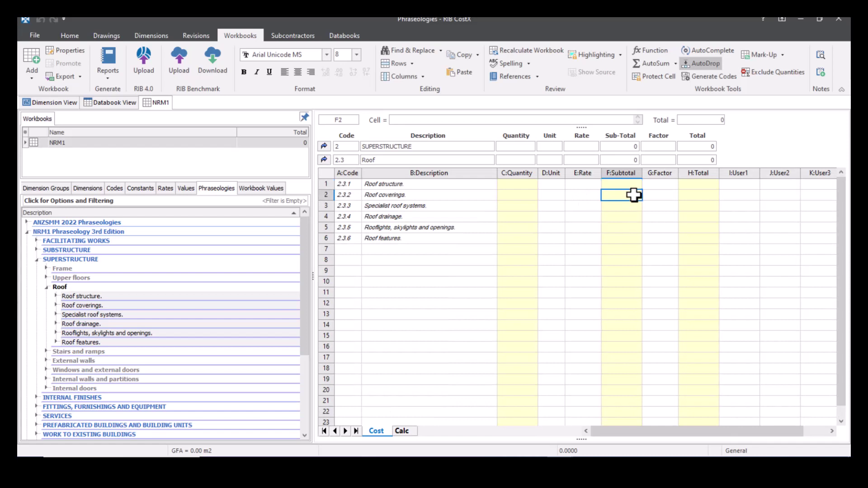
double_click(633, 195)
left_click(56, 305)
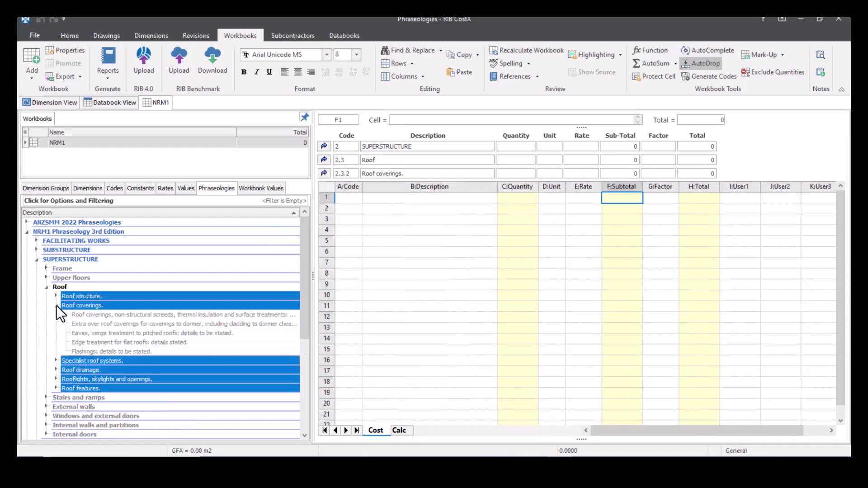
left_click(88, 314)
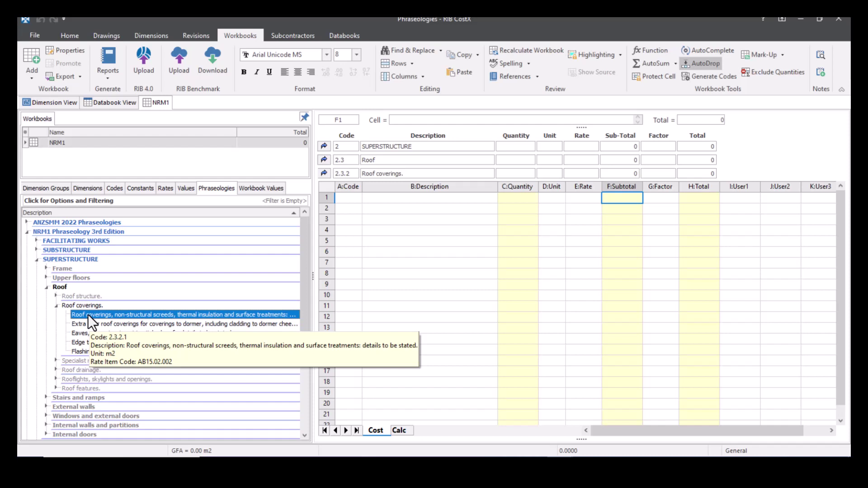
left_click_drag(87, 314, 390, 198)
left_click(575, 212)
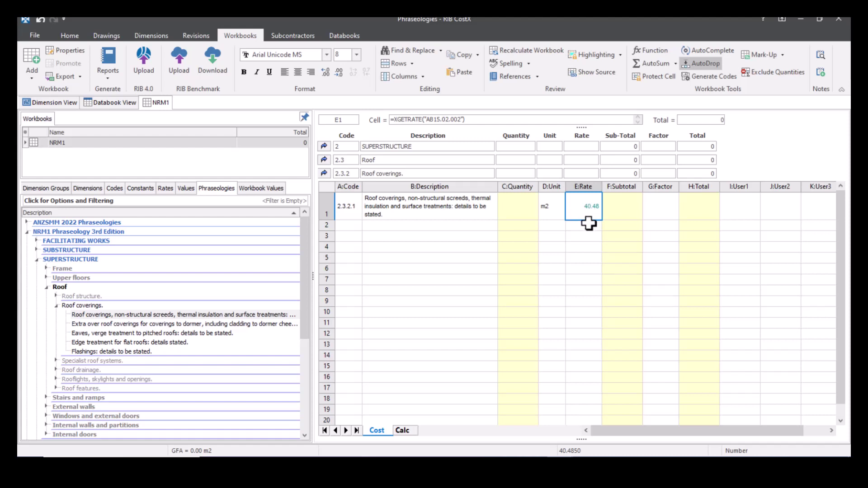
left_click(510, 209)
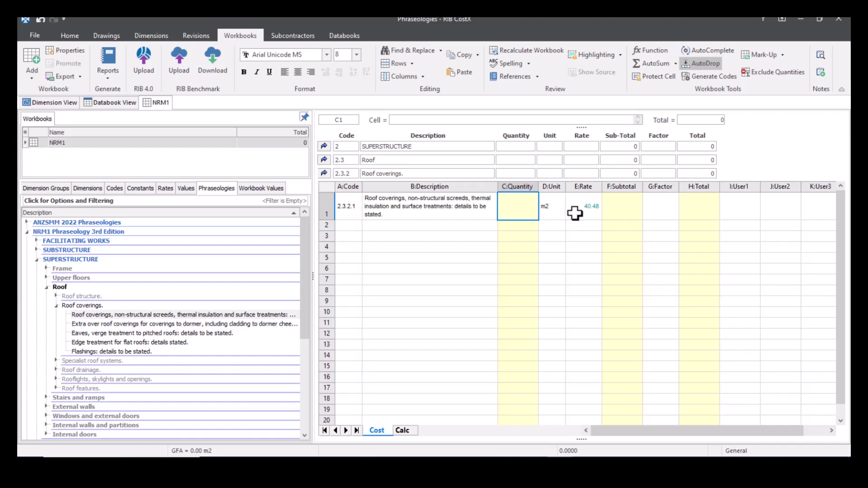
left_click(641, 208)
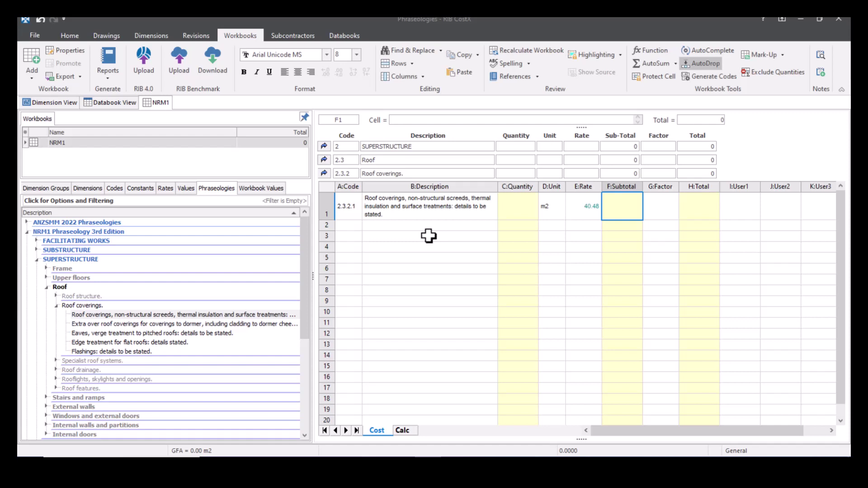
Add a new phraseology named GROUNDWORKS in System Administration
left_click(70, 35)
left_click(660, 65)
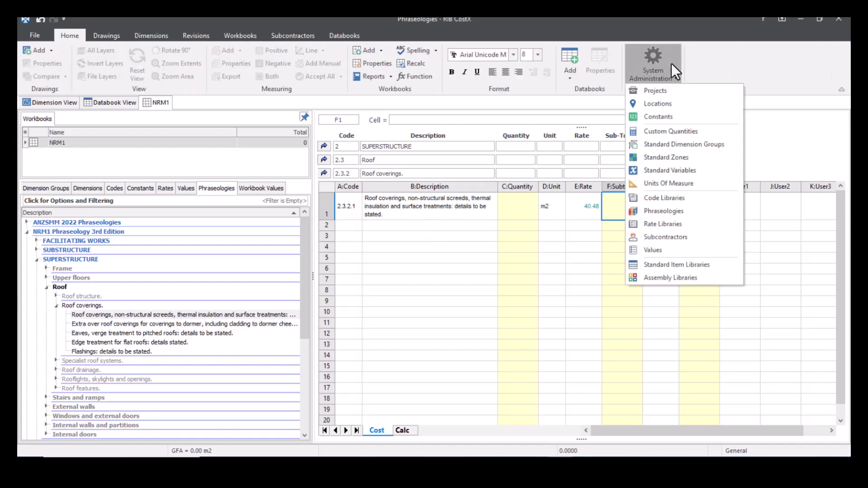
left_click(708, 210)
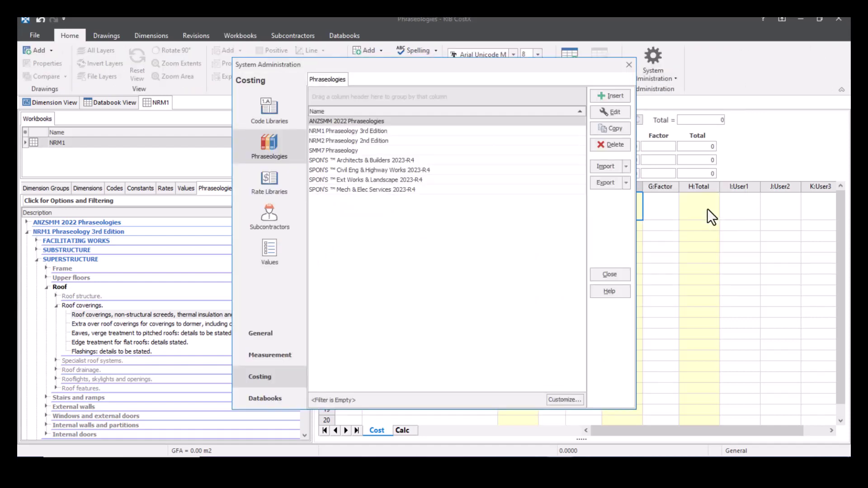
left_click(612, 96)
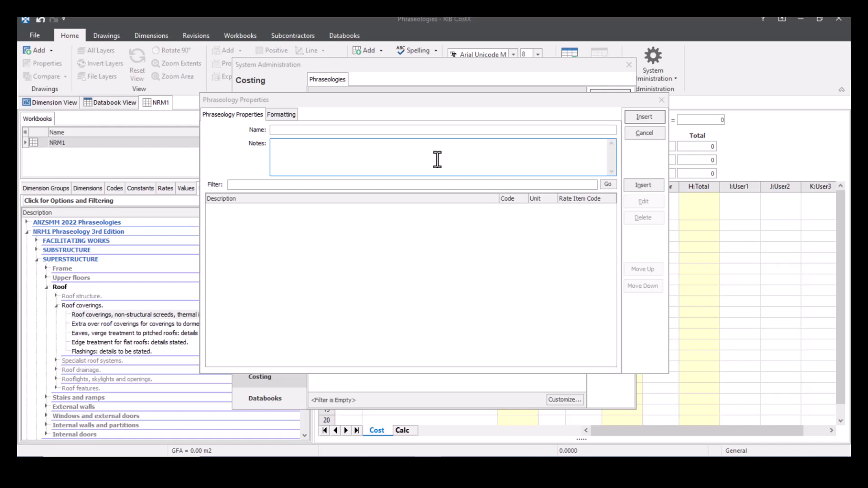
left_click(364, 130)
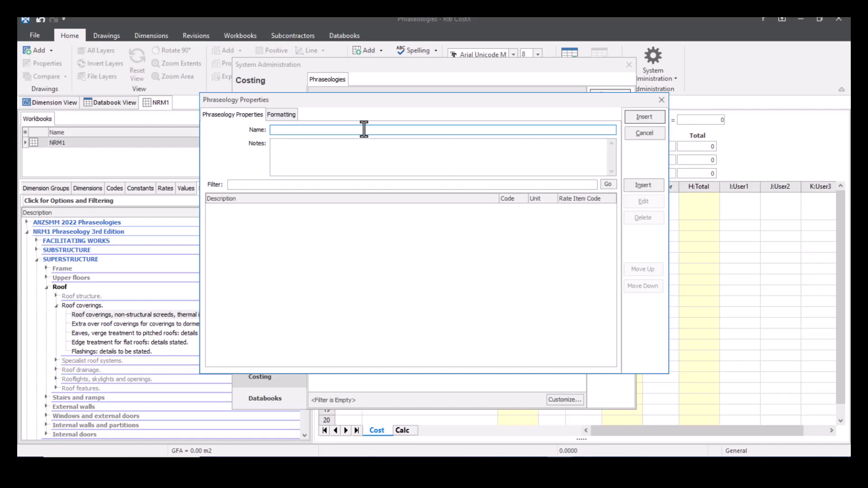
key("Caps_Lock")
type("GROUNDWORKS")
left_click(646, 117)
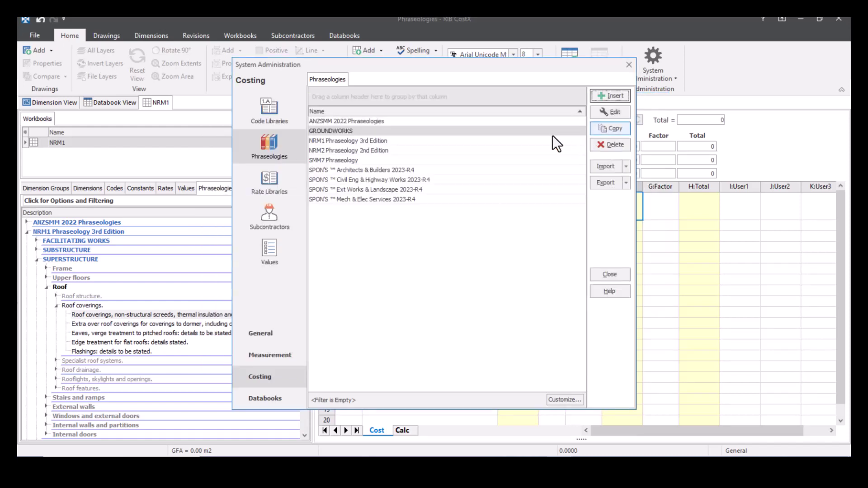
Open the GROUNDWORKS phraseology for editing and start a new phrase with code 001
left_click(617, 115)
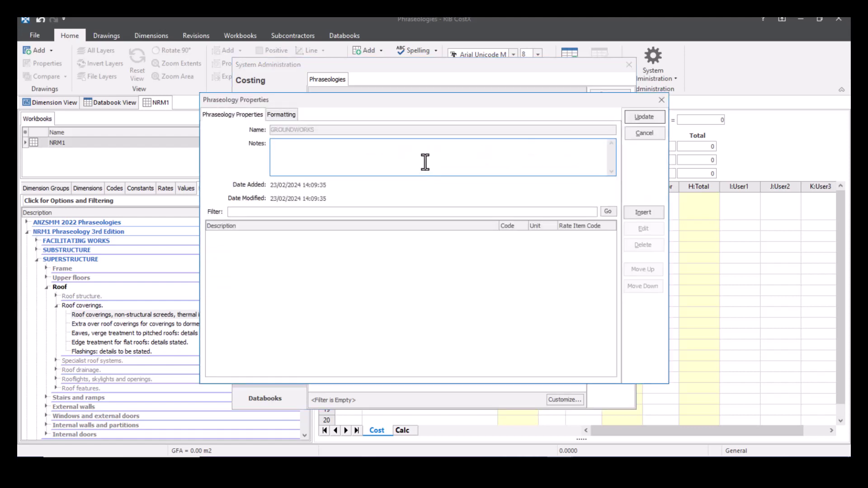
left_click(652, 212)
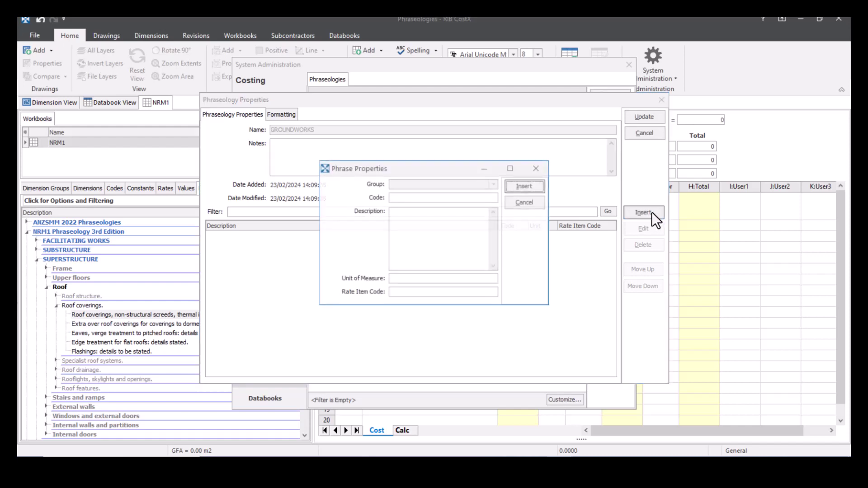
left_click(454, 197)
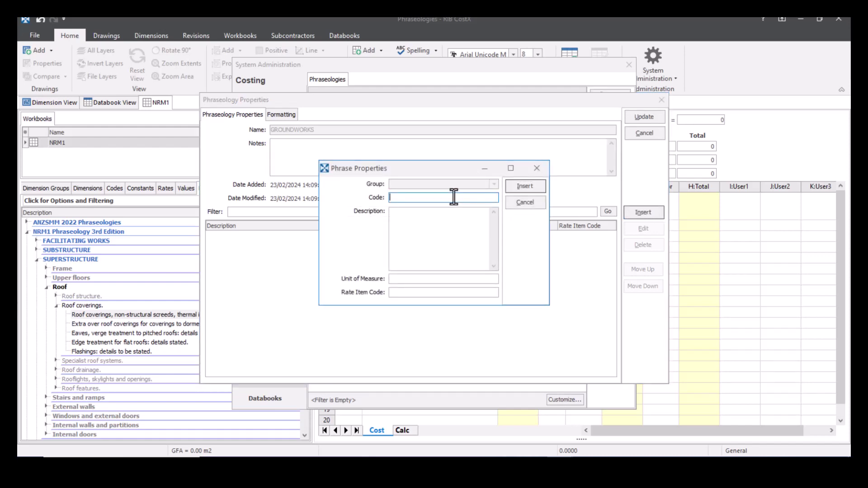
type("001")
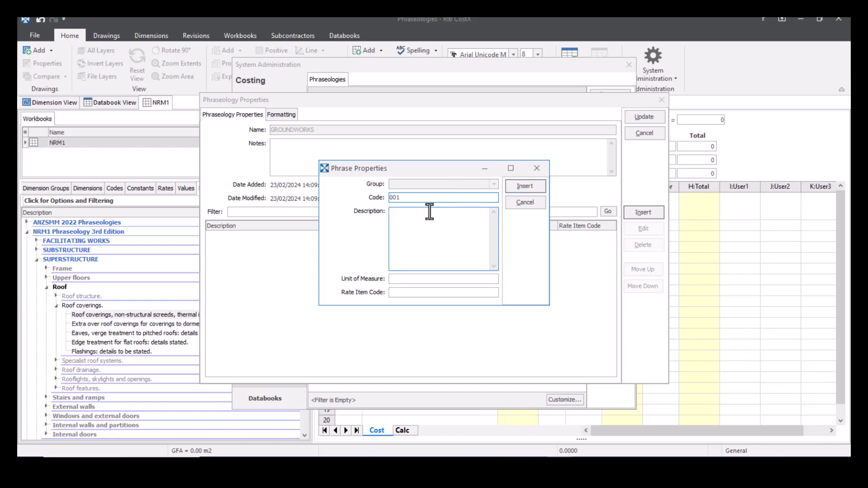
left_click(427, 211)
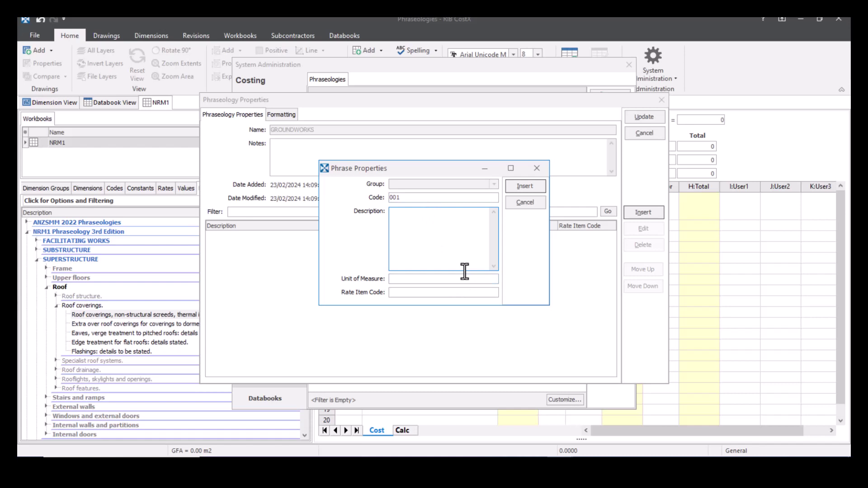
type("eXCAVATION")
key("BackSpace")
key("BackSpace")
key("BackSpace")
key("BackSpace")
key("BackSpace")
key("BackSpace")
key("BackSpace")
key("BackSpace")
key("BackSpace")
key("BackSpace")
key("Caps_Lock")
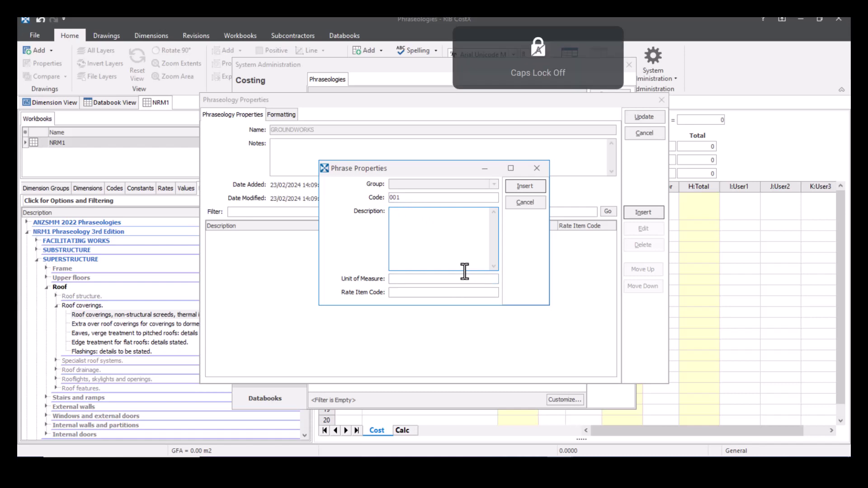
Give phrase 001 the description Excavation and unit m³, leave its rate item code empty and insert it
type("Excavation")
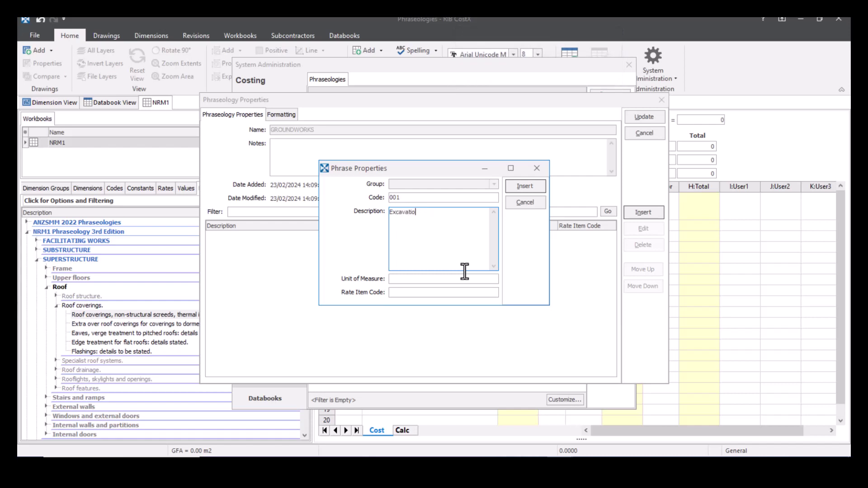
left_click(451, 279)
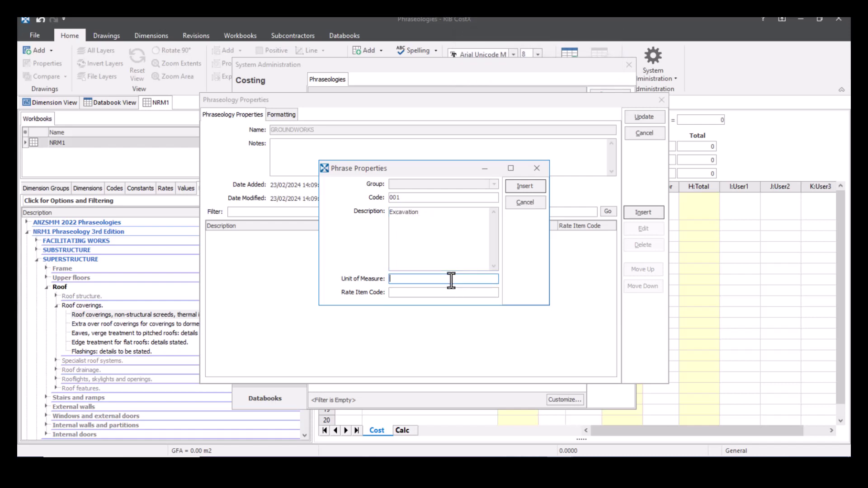
type("m²")
key("BackSpace")
type("³")
left_click(436, 294)
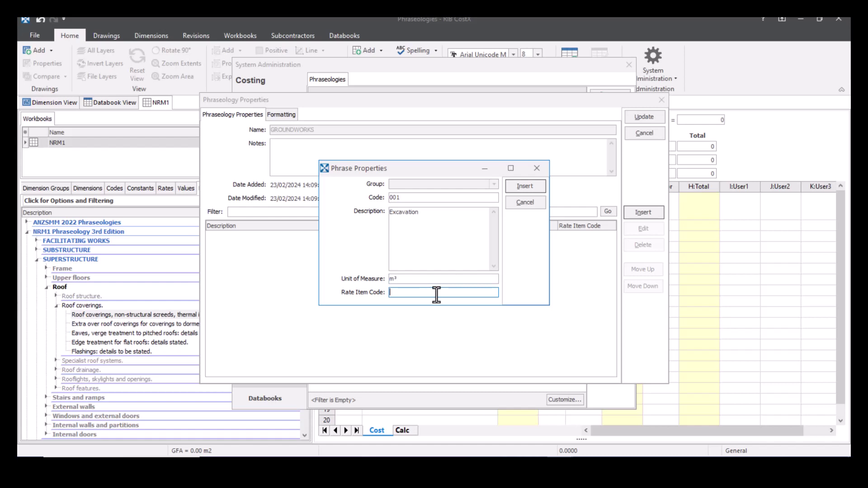
left_click(524, 186)
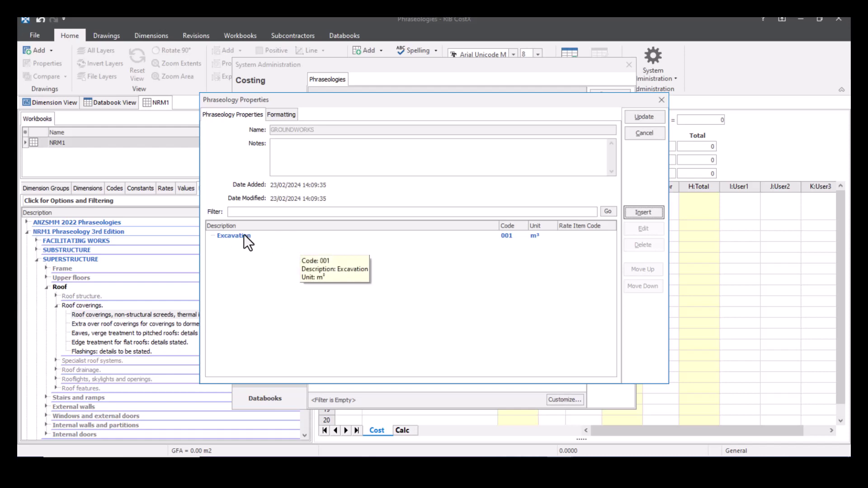
Insert a phrase with code 001.2, description Backfilling and unit m³ in the Excavation group, and select it in the expanded group
left_click(270, 235)
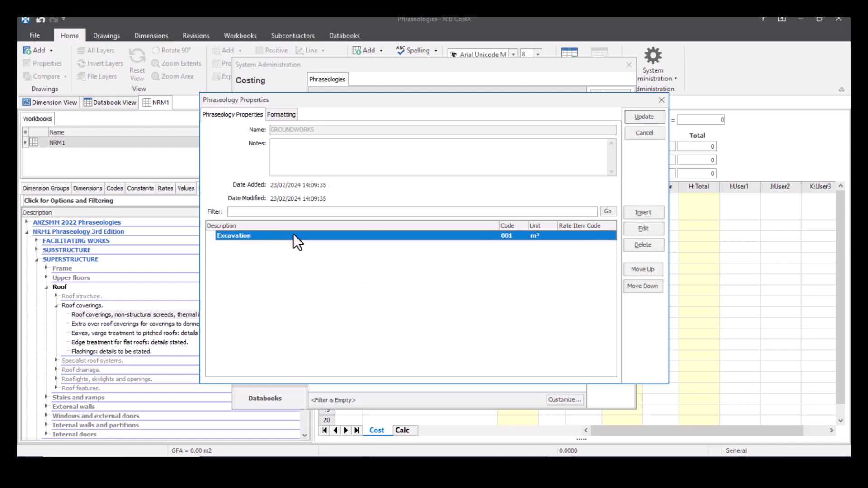
left_click(648, 212)
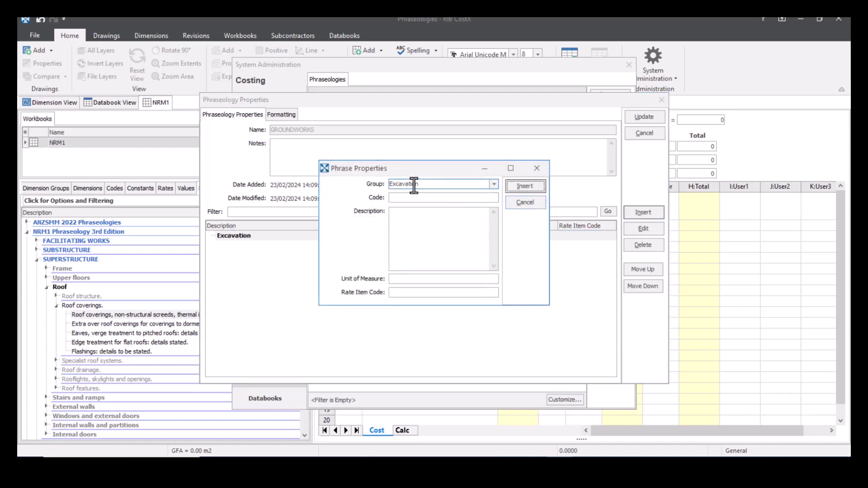
left_click(495, 185)
left_click(496, 186)
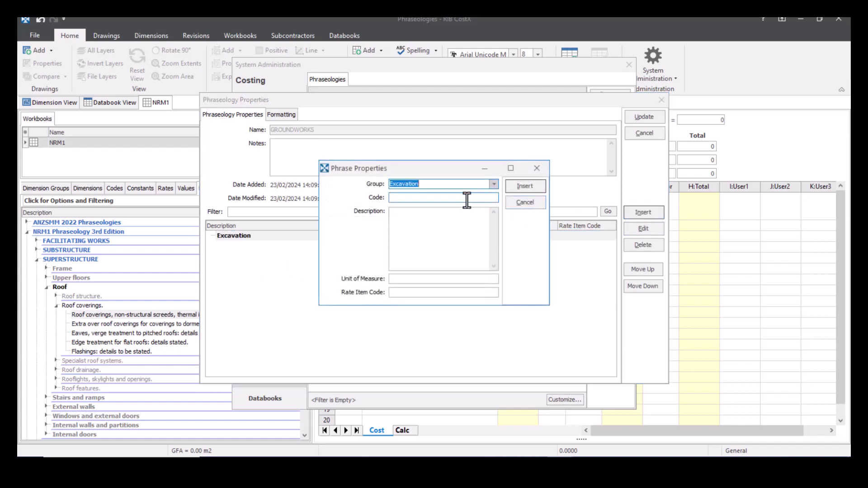
left_click(435, 198)
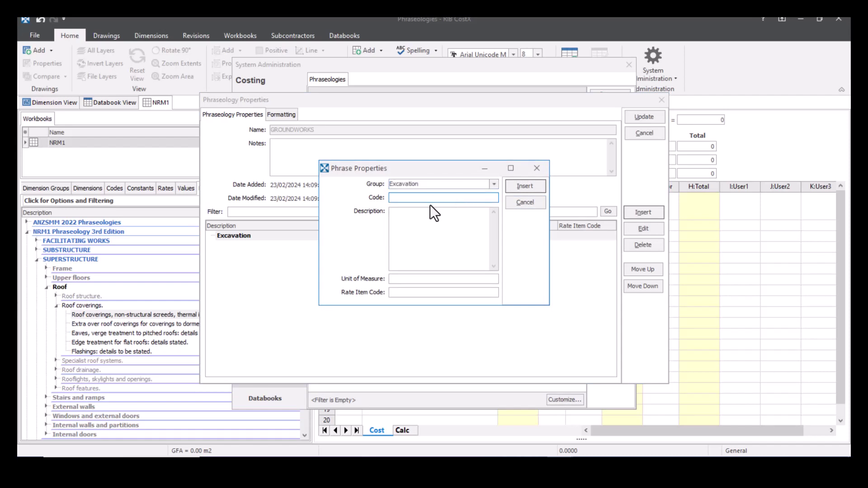
type("001.2")
left_click(466, 219)
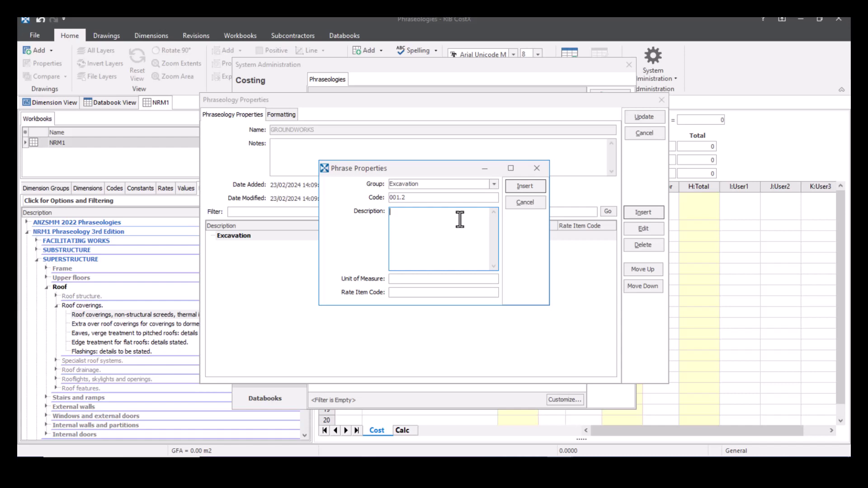
type("Backflilling")
left_click(413, 278)
type("m")
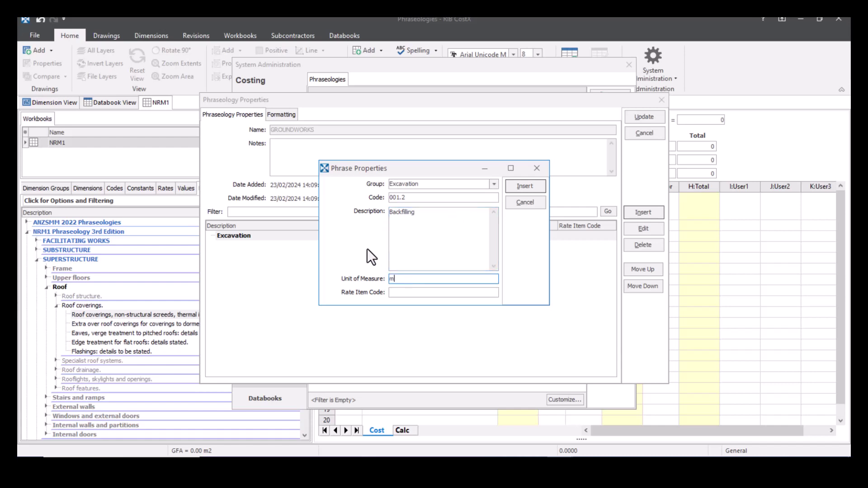
type("³")
left_click(524, 185)
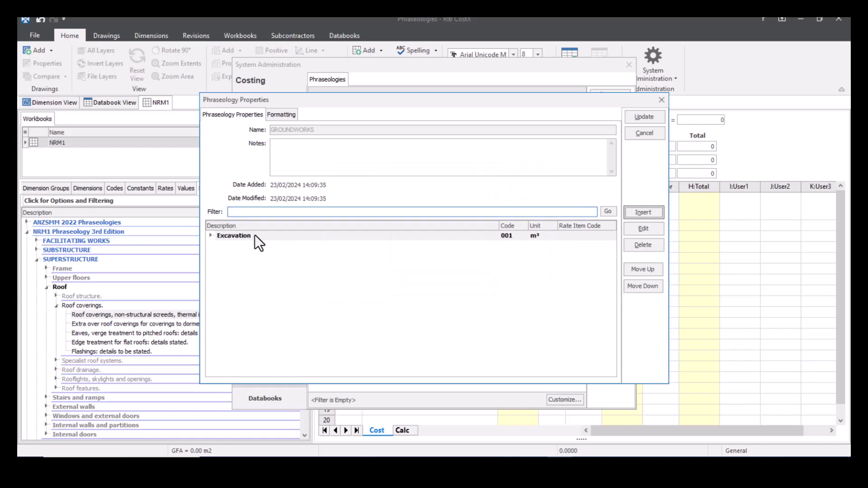
left_click(211, 236)
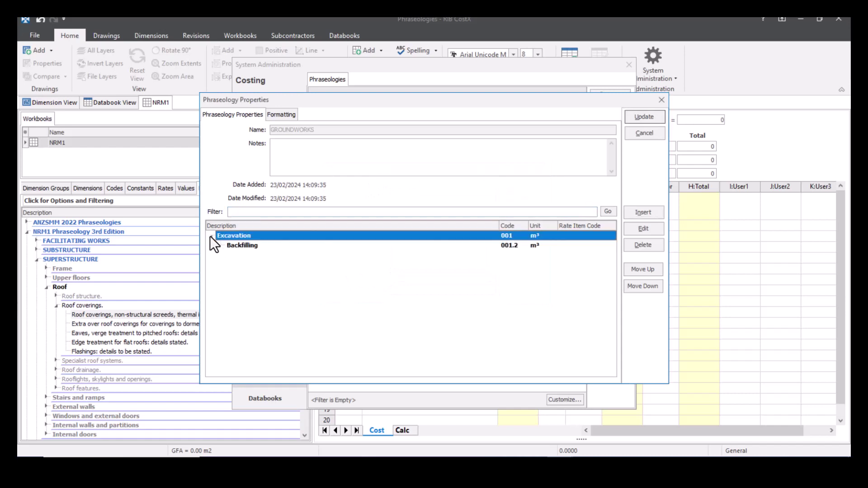
left_click(255, 245)
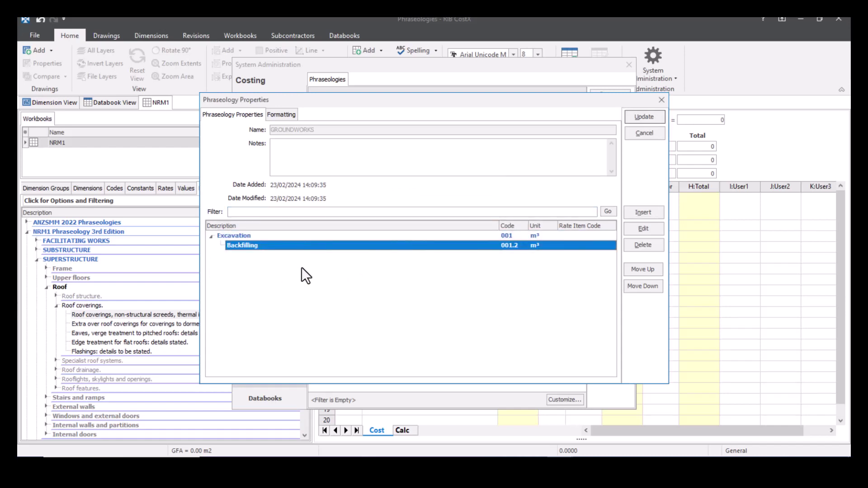